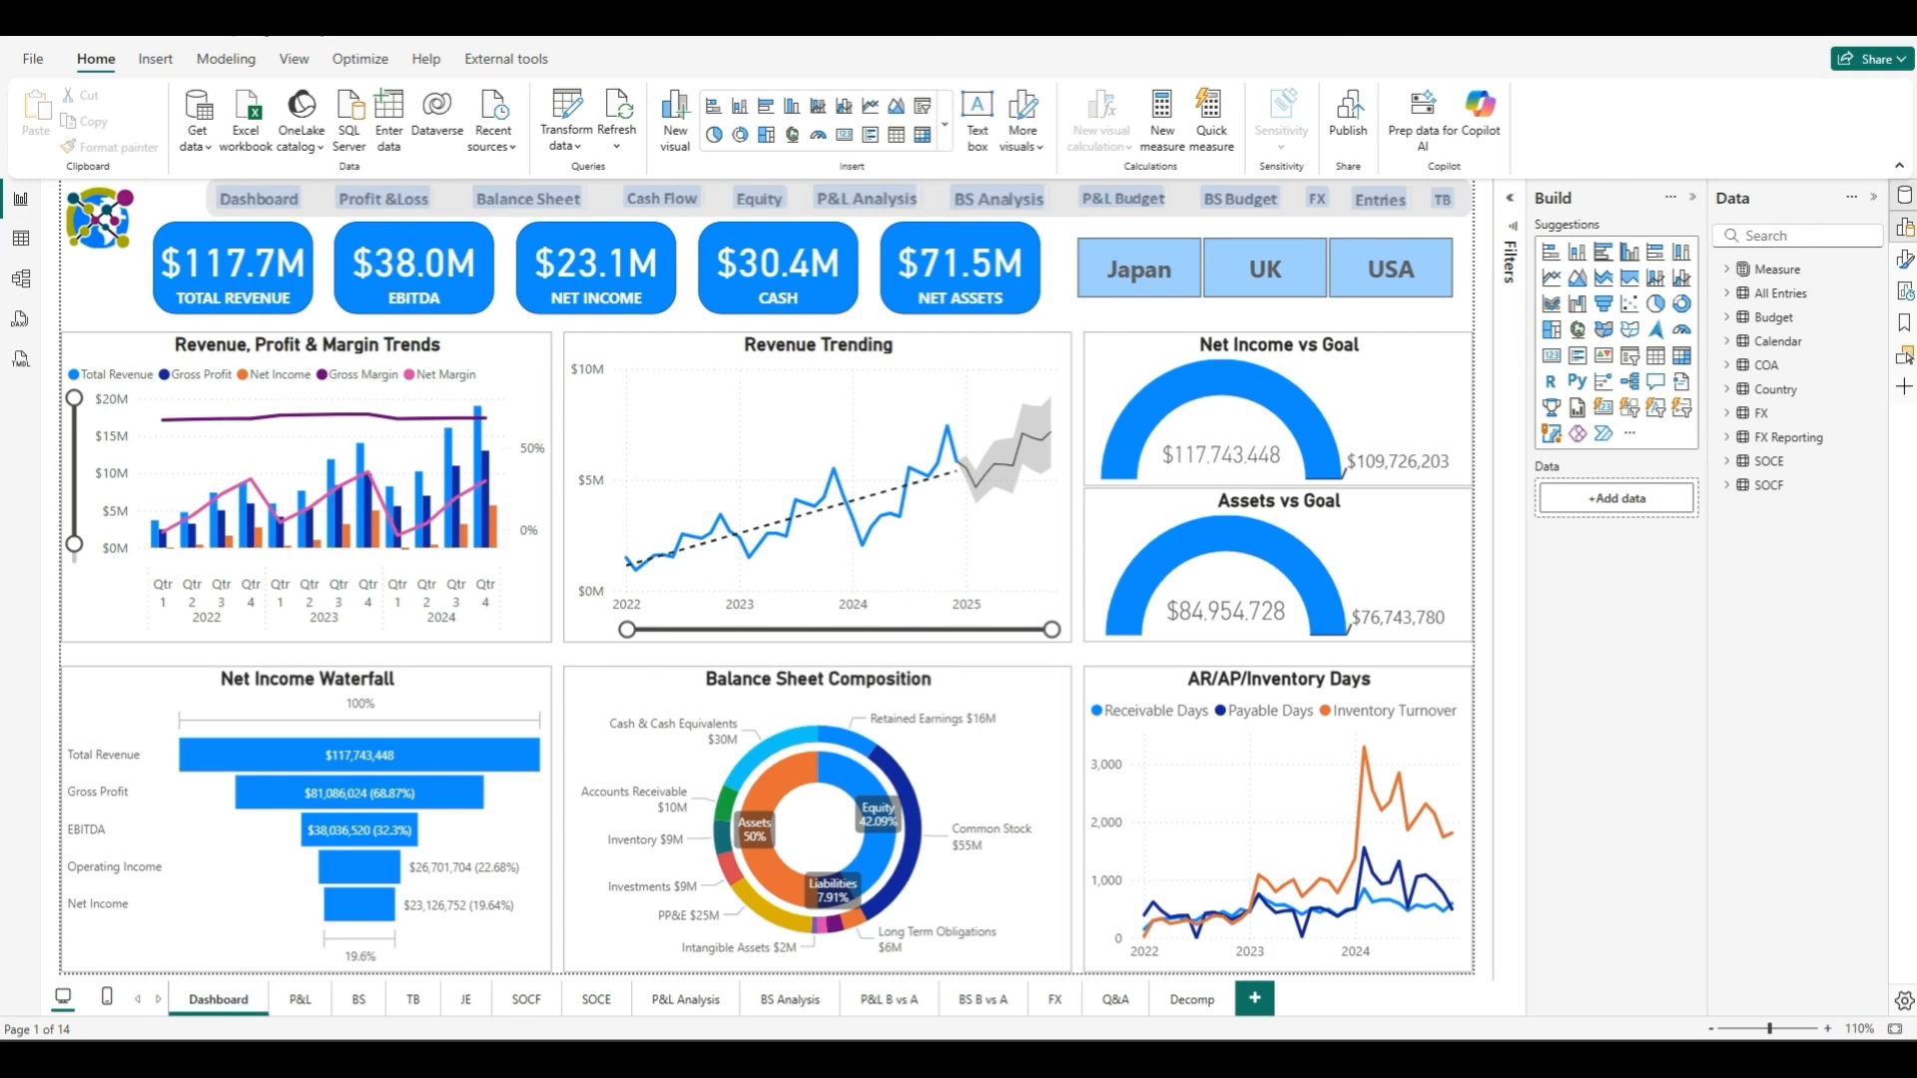
- Expand the Measure and All Entries tables to show their measures and fields
{"action": "left_click", "coordinate": [1728, 270]}
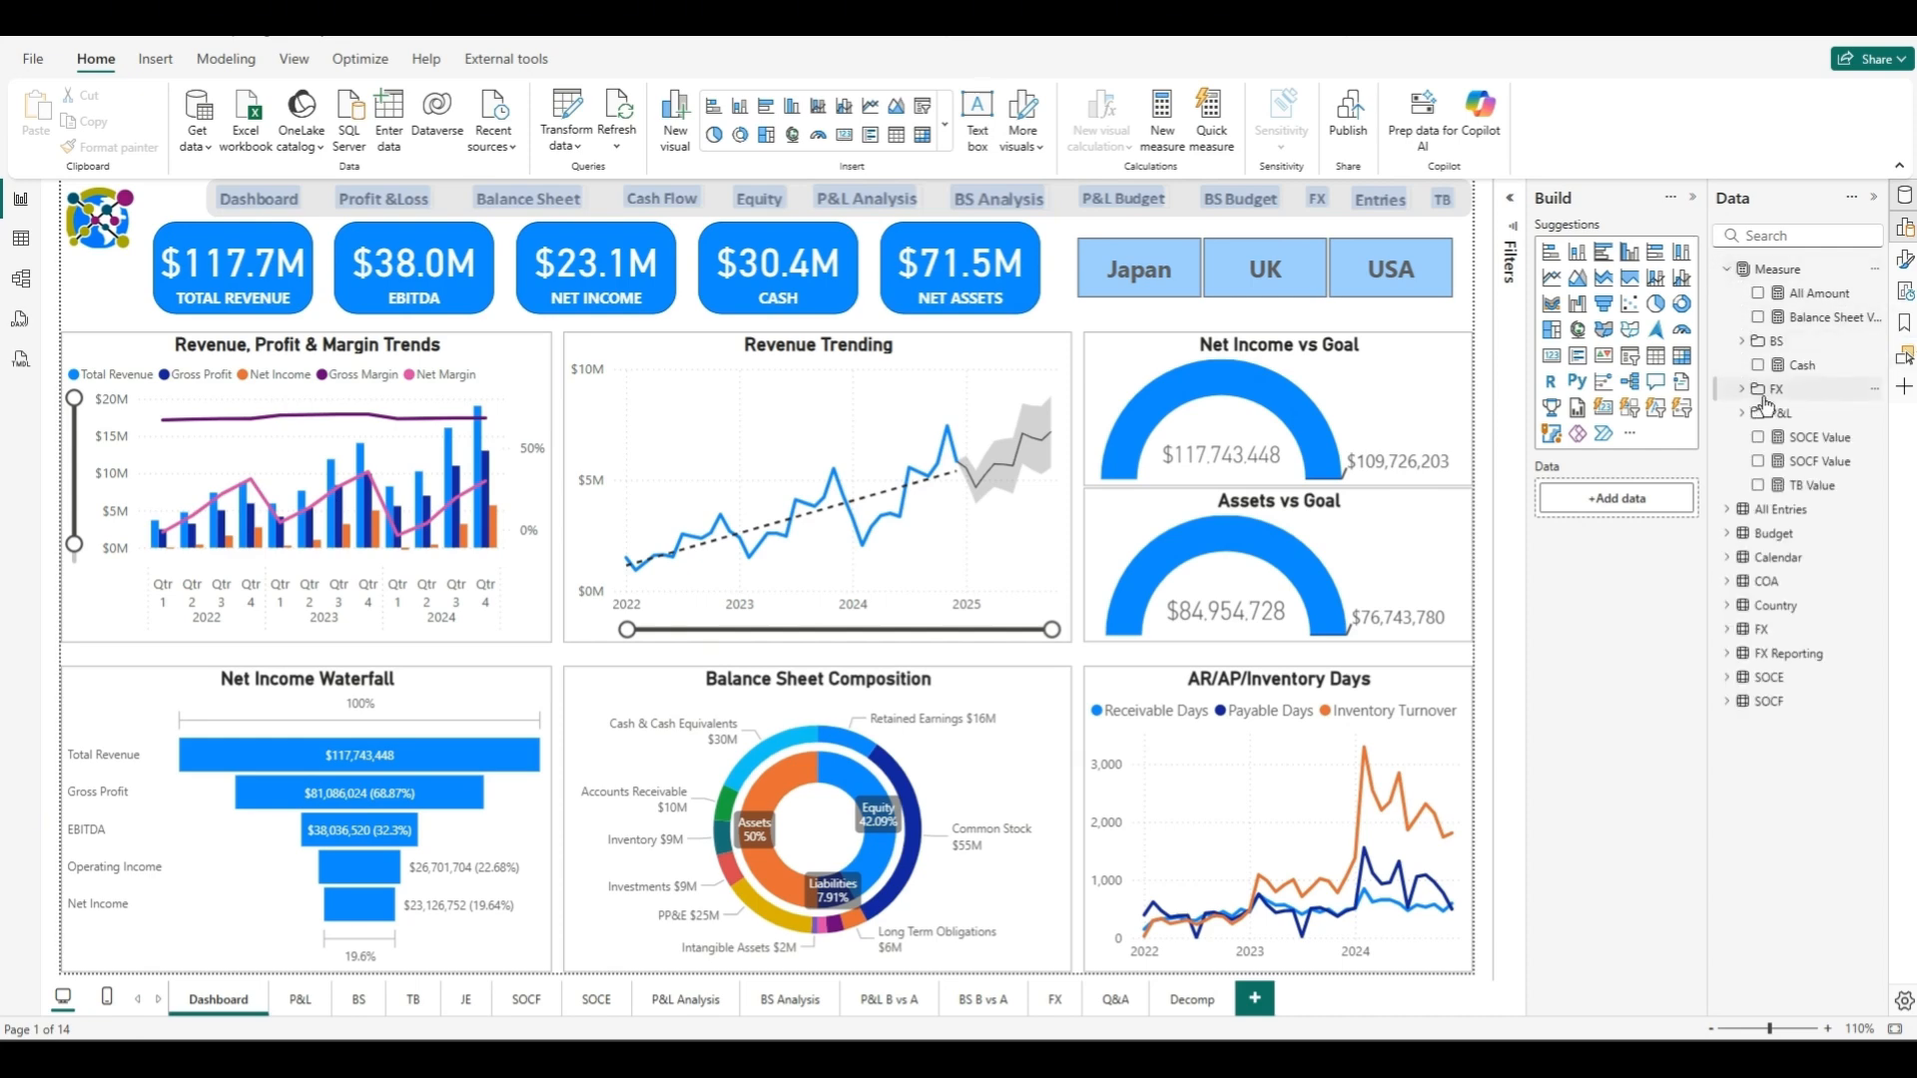
{"action": "left_click", "coordinate": [1726, 511]}
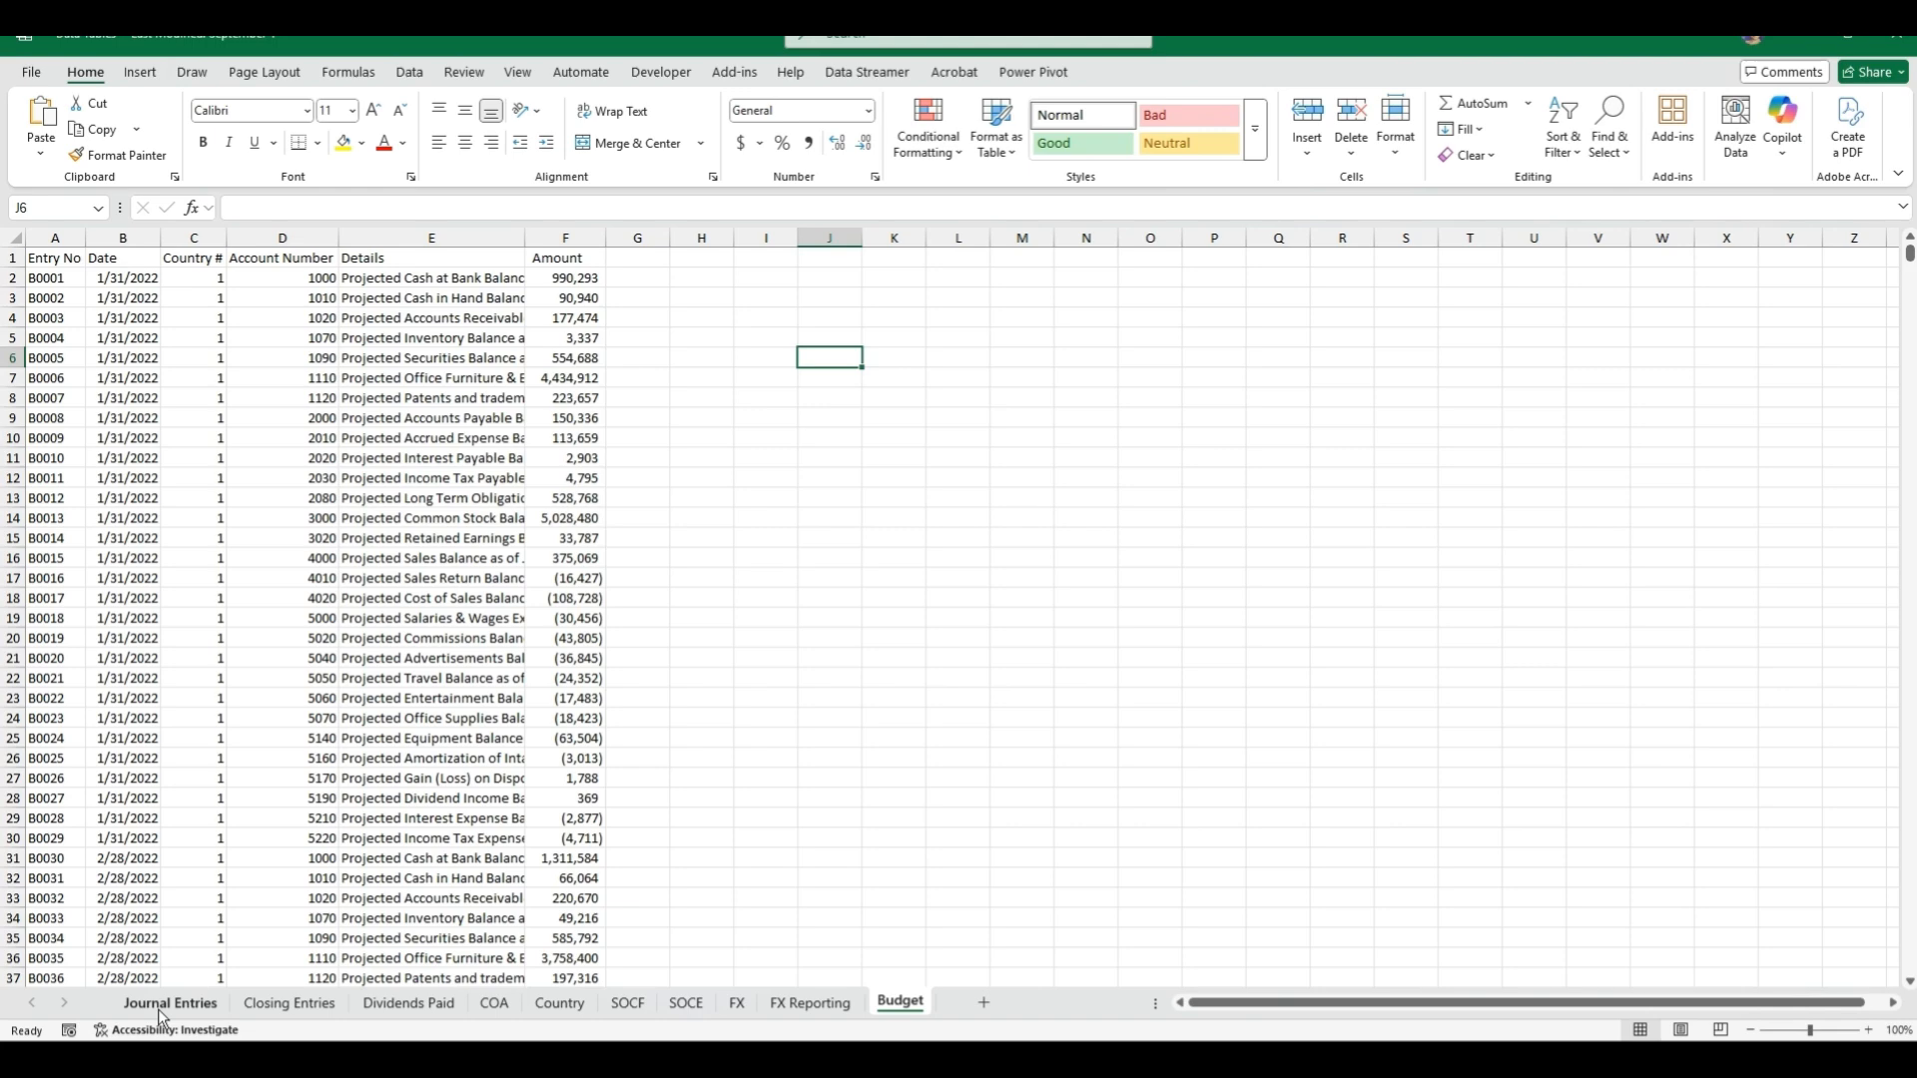
- Switch to the Excel source workbook and review the Journal Entries, Closing Entries and Dividends Paid sheets, highlighting the Dividends Paid Amount column
{"action": "left_click", "coordinate": [161, 1005]}
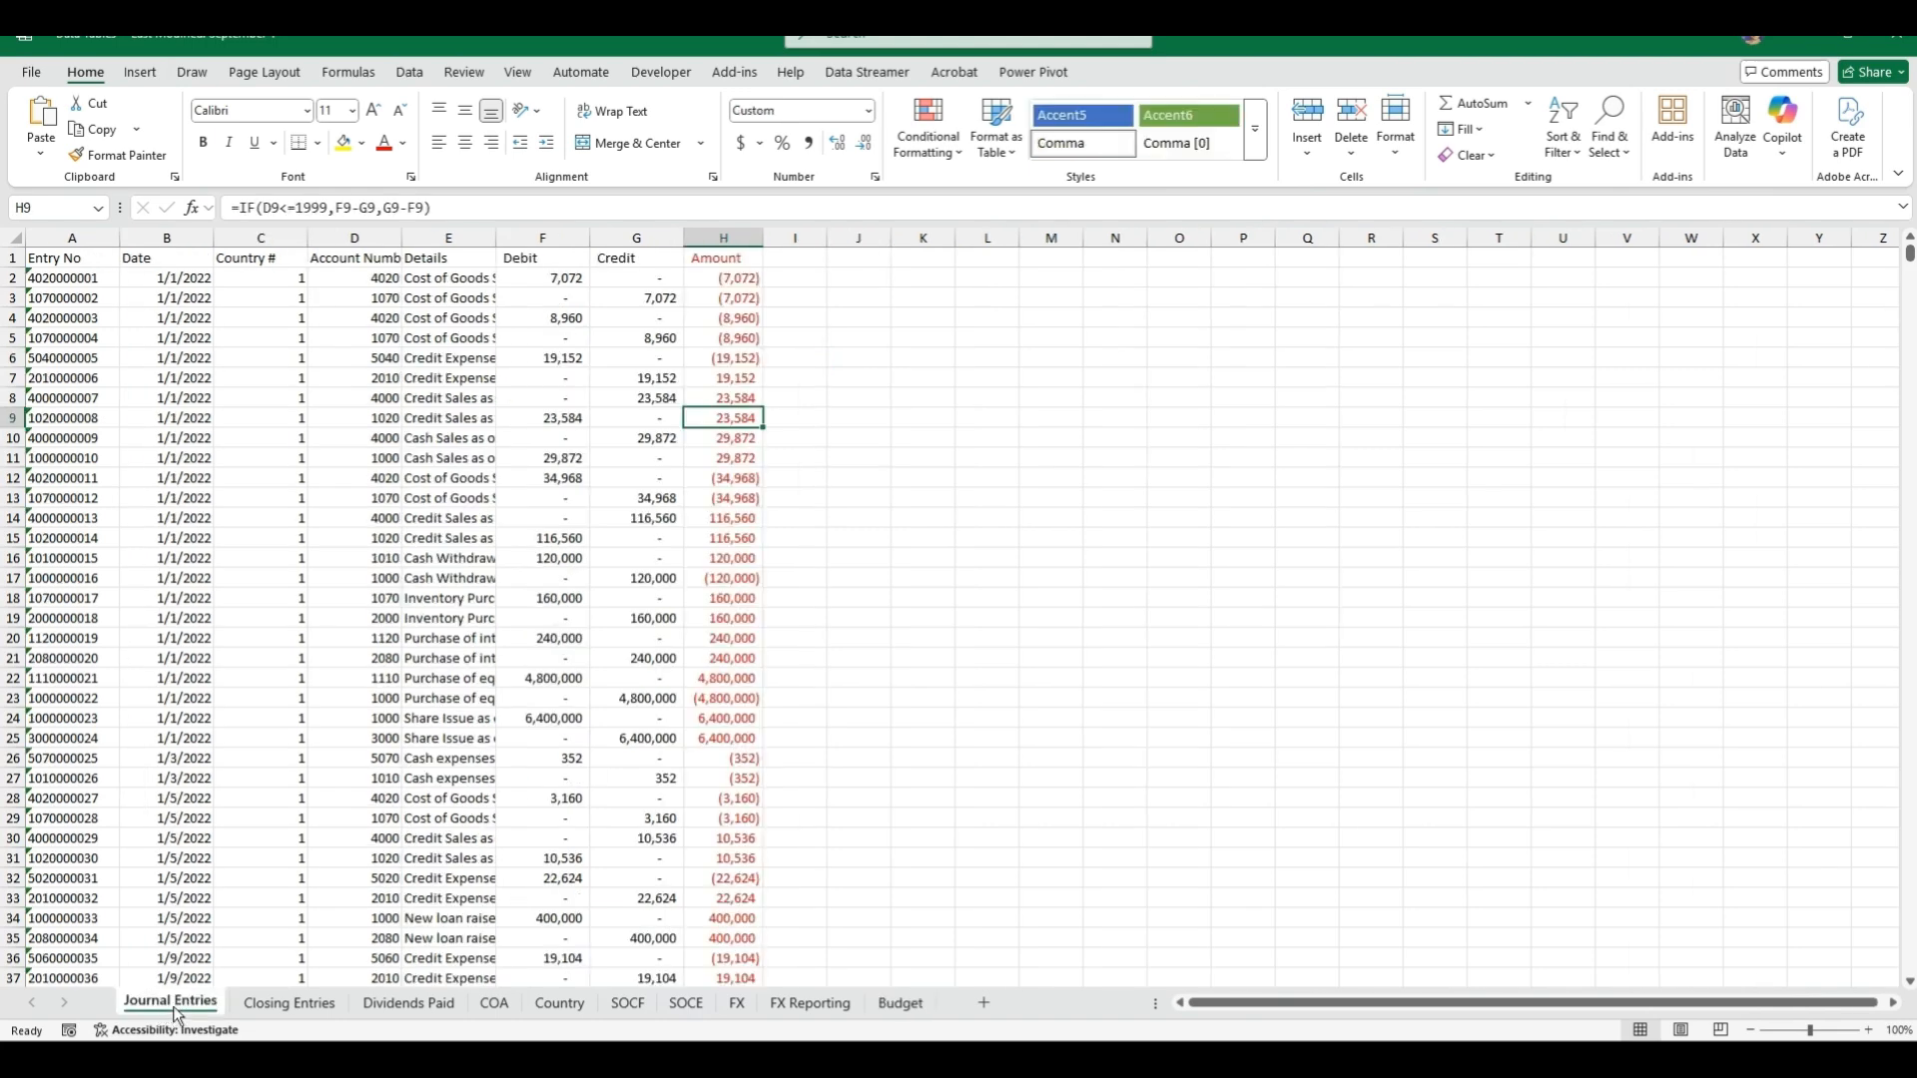
{"action": "left_click", "coordinate": [320, 1005]}
{"action": "left_click", "coordinate": [405, 1004]}
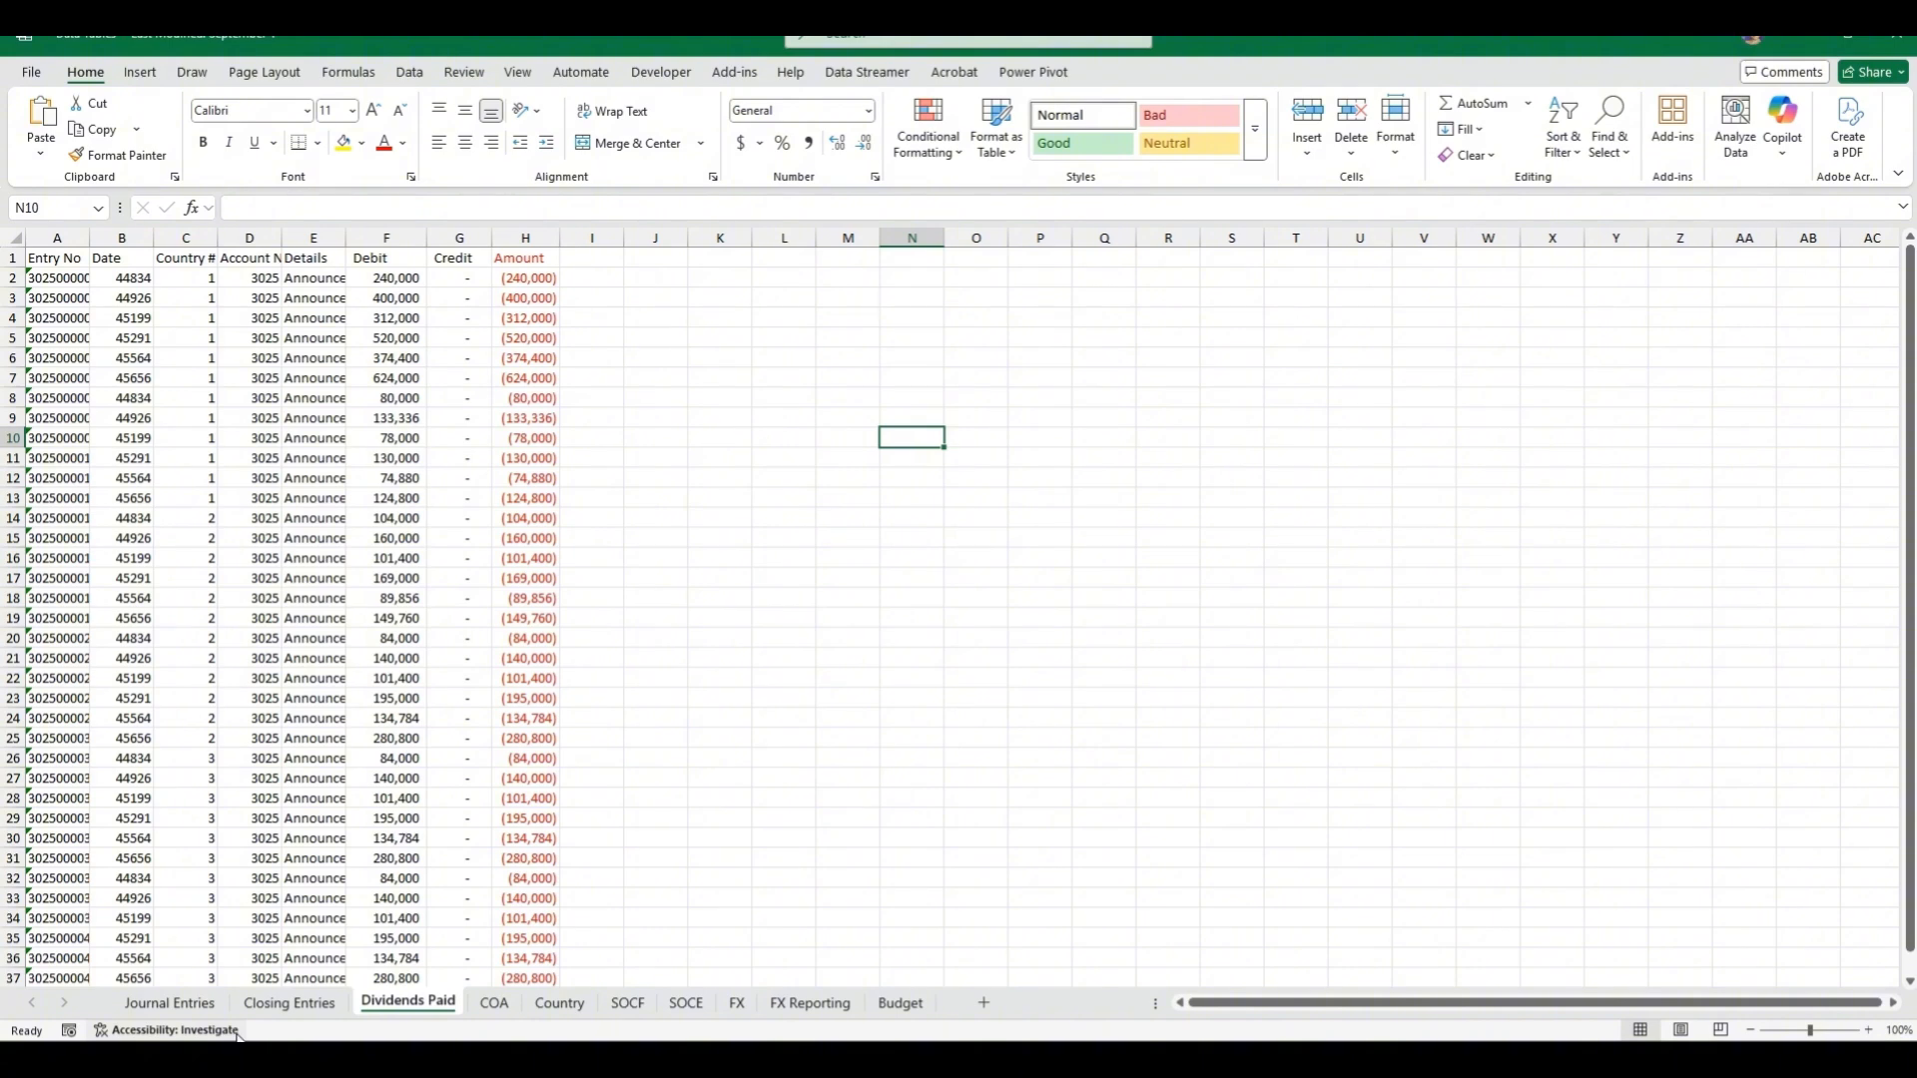
{"action": "left_click", "coordinate": [168, 1001]}
{"action": "left_click", "coordinate": [292, 1004]}
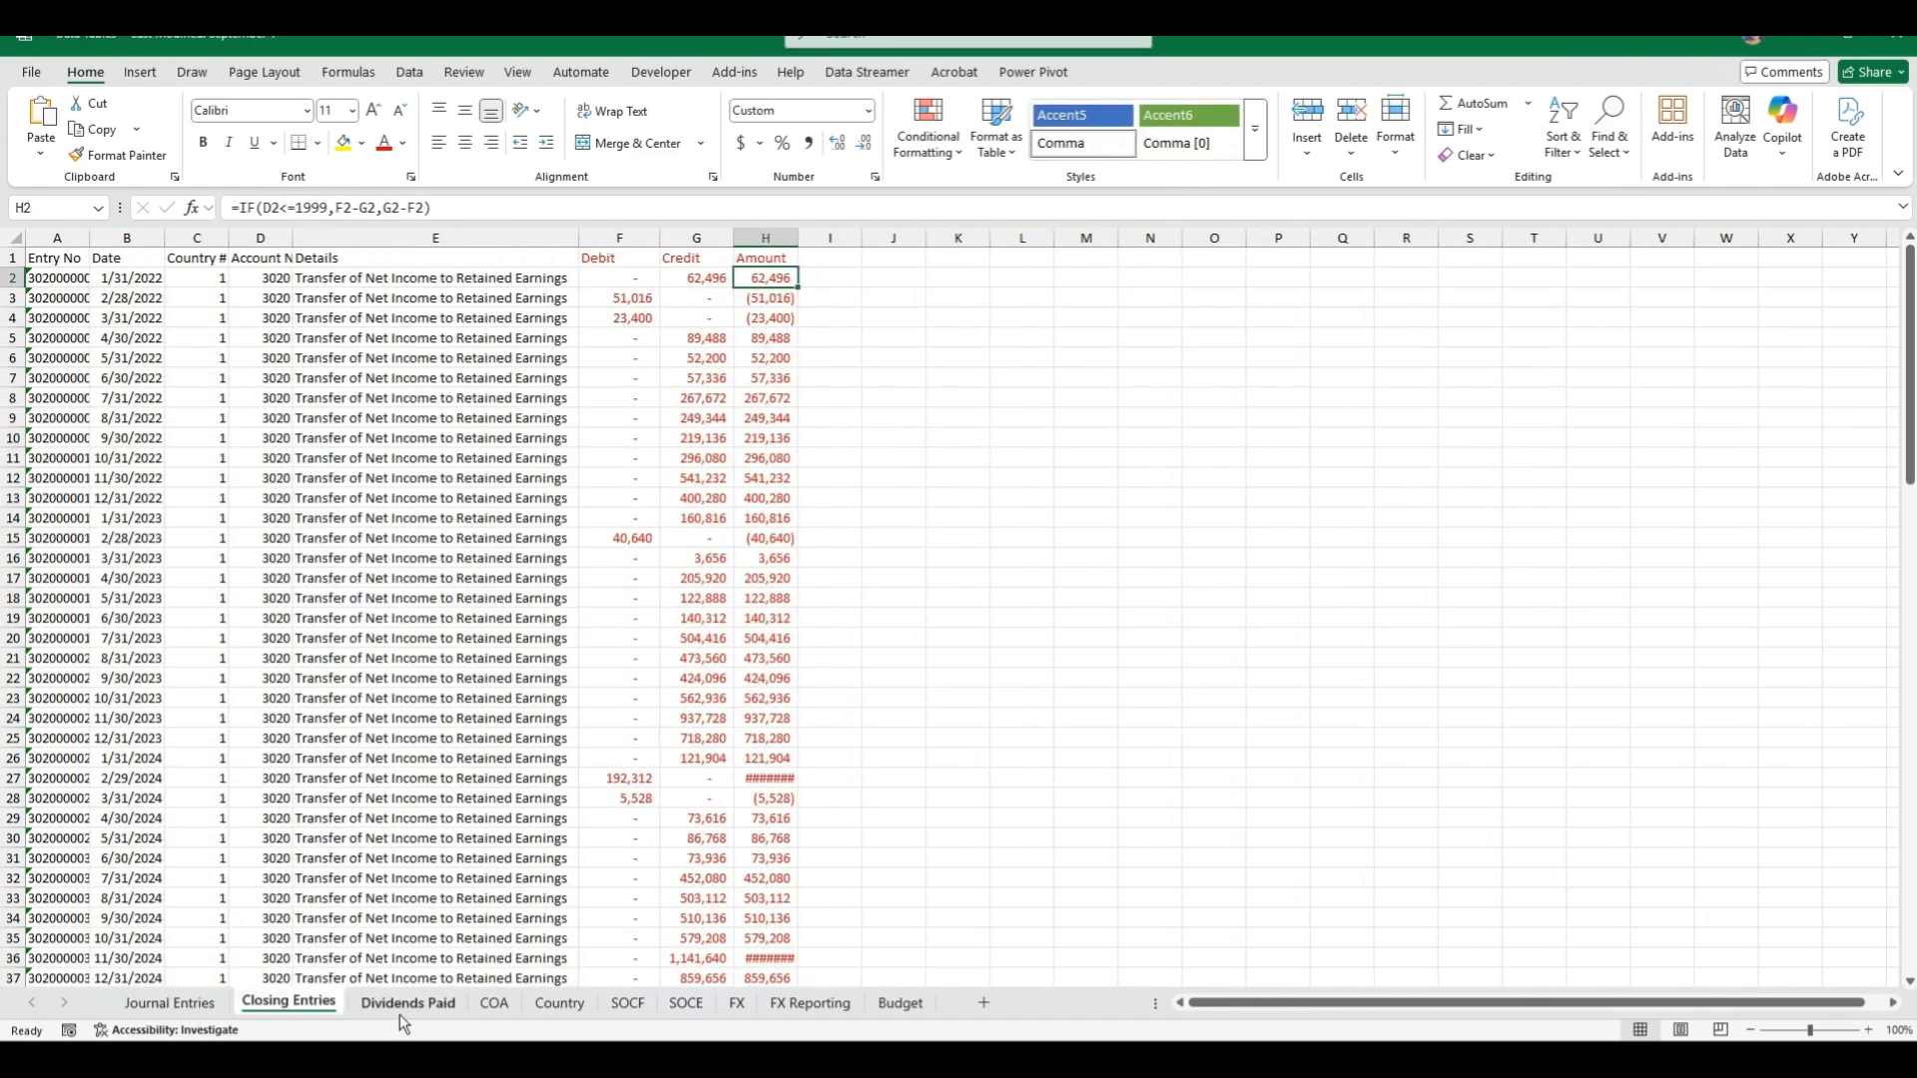
{"action": "left_click", "coordinate": [402, 1005]}
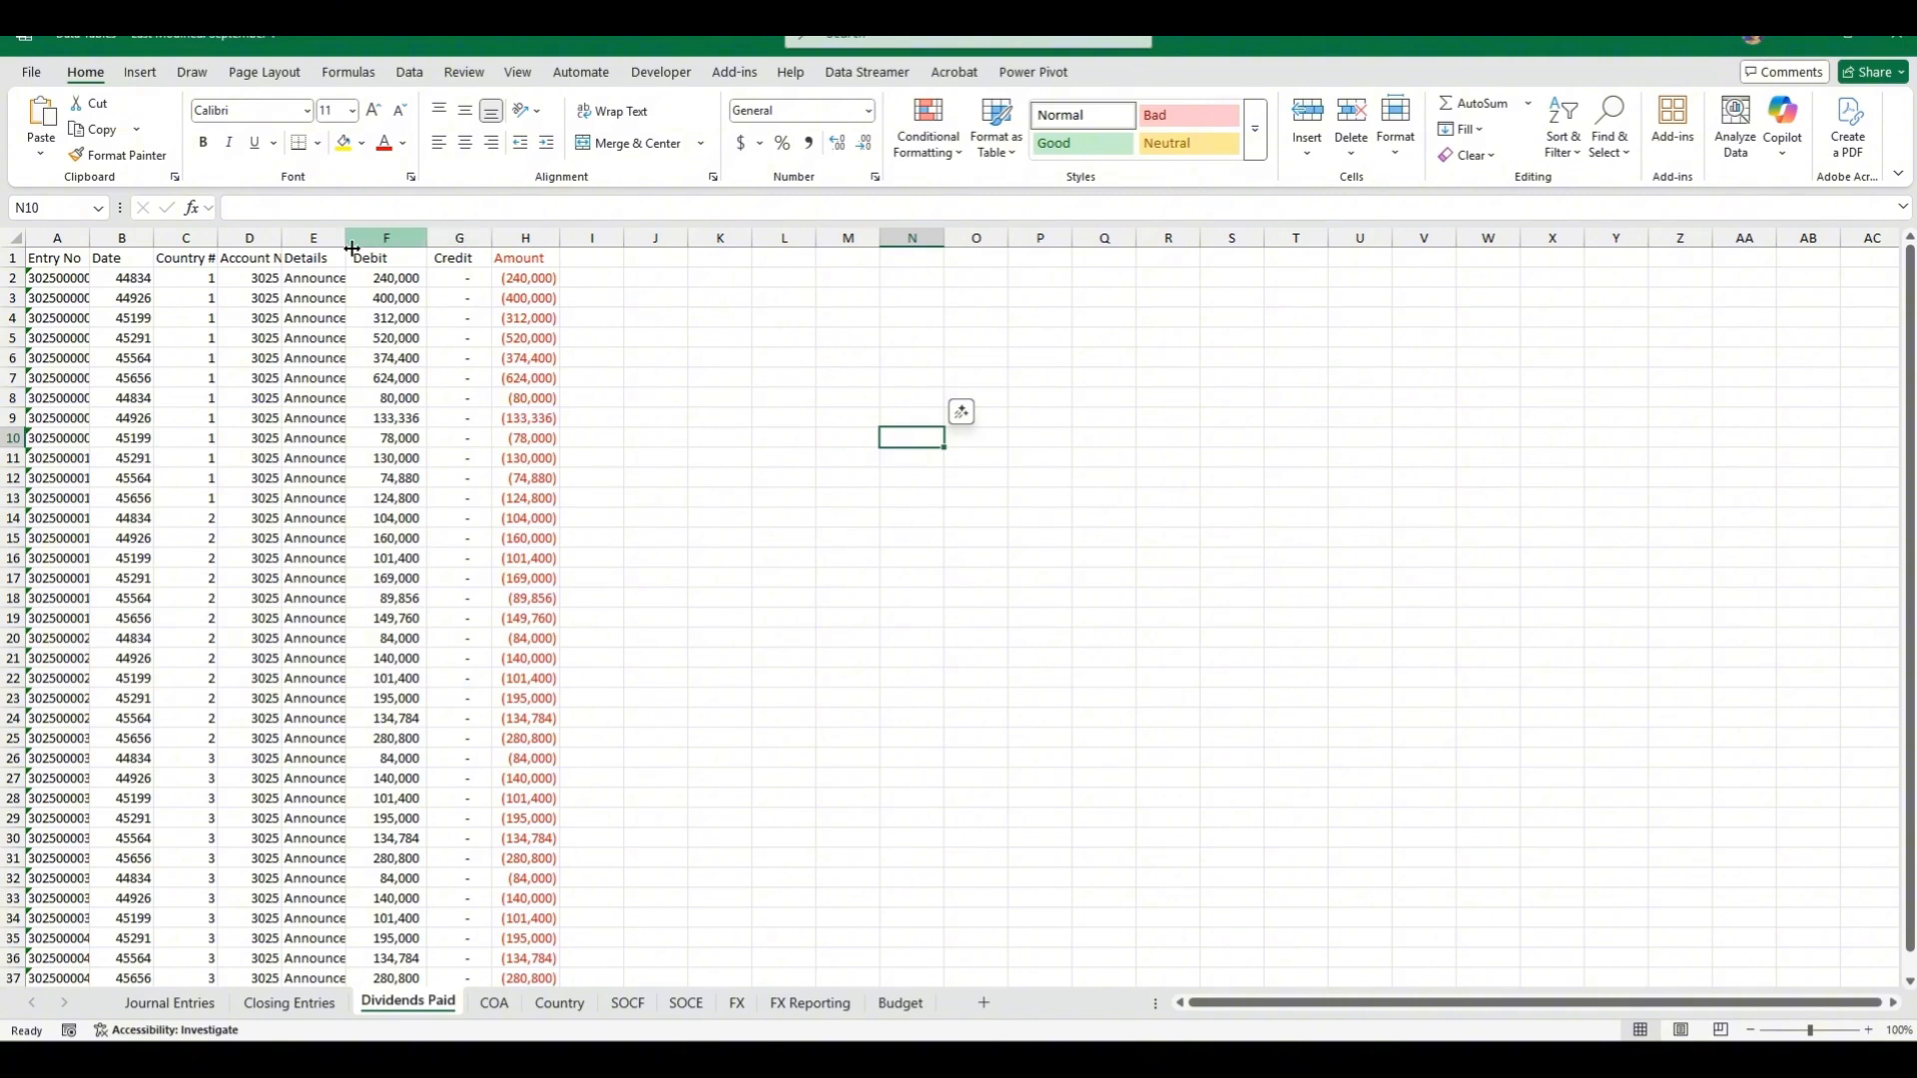
{"action": "left_click", "coordinate": [514, 240]}
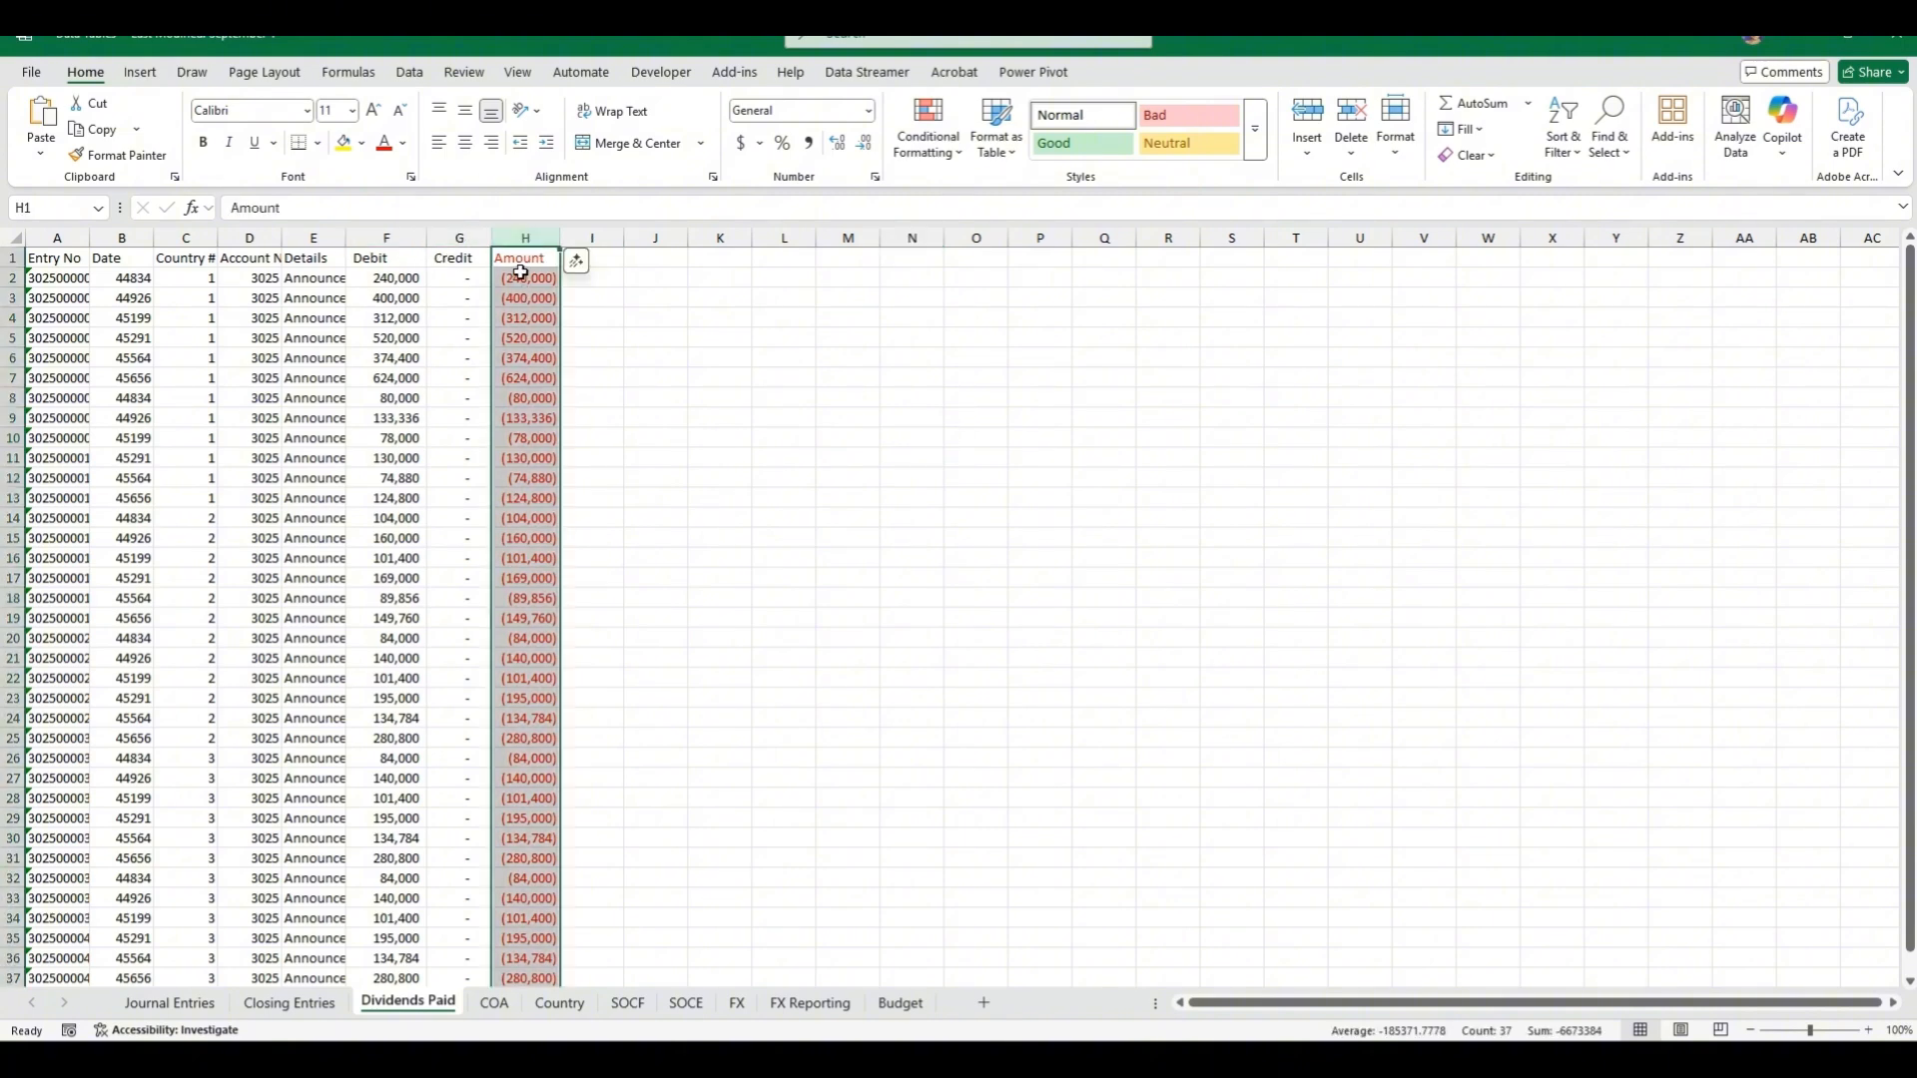
- Review the COA sheet, highlighting its account hierarchy columns and its sort columns
{"action": "left_click", "coordinate": [494, 1004]}
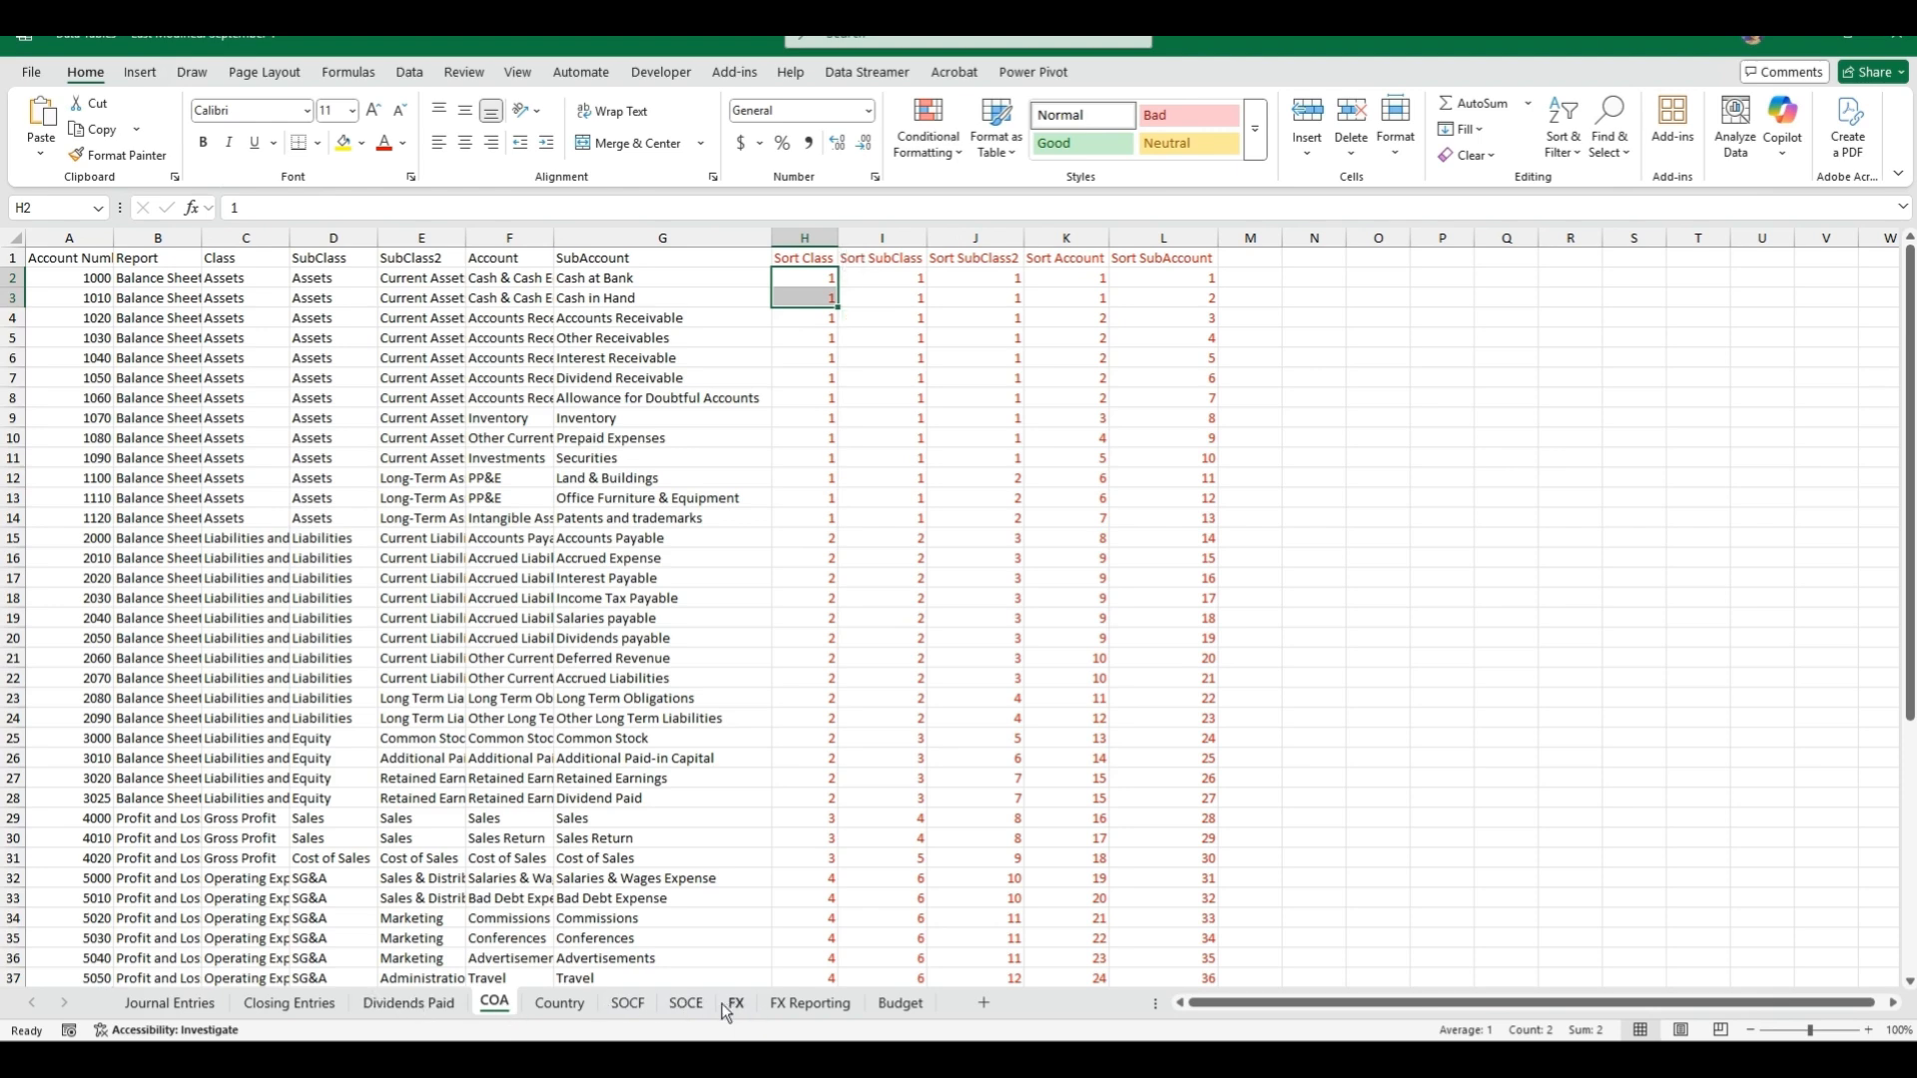
{"action": "left_click", "coordinate": [679, 1004]}
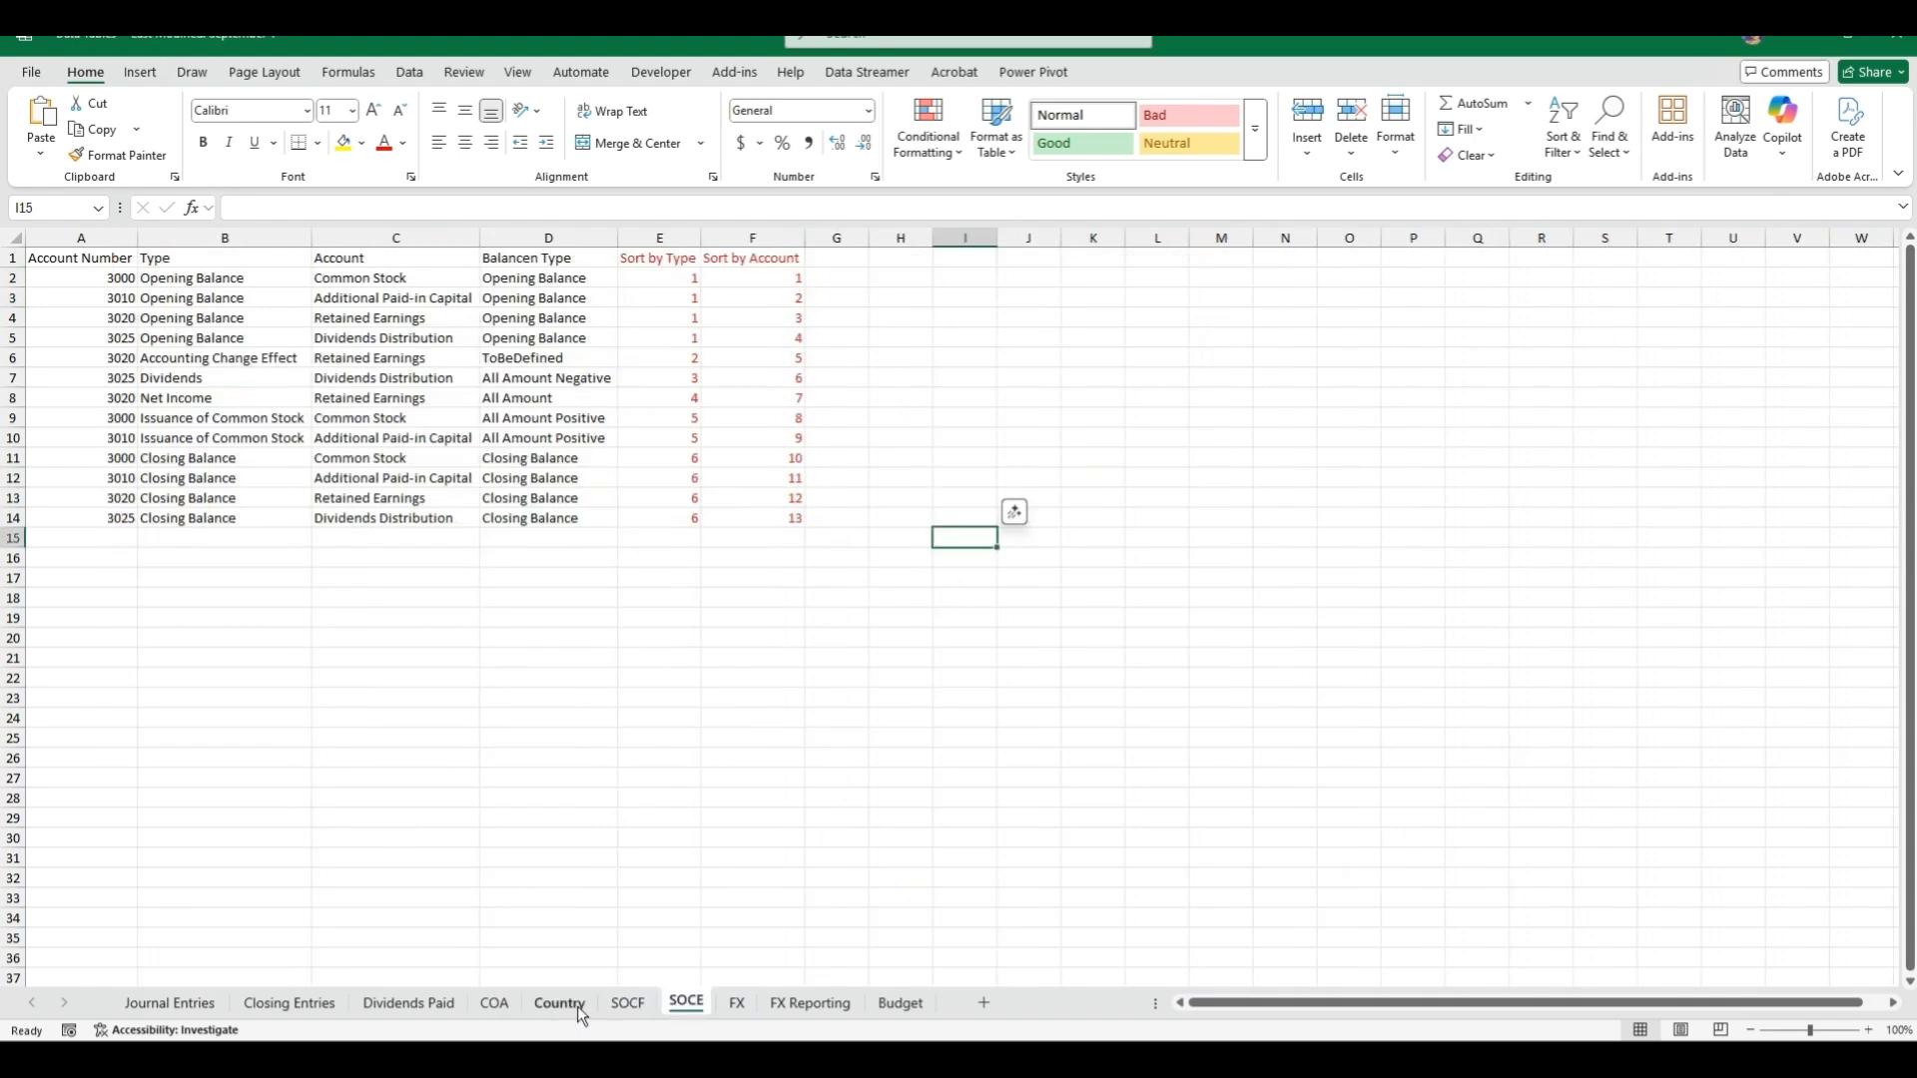
{"action": "left_click", "coordinate": [491, 1004]}
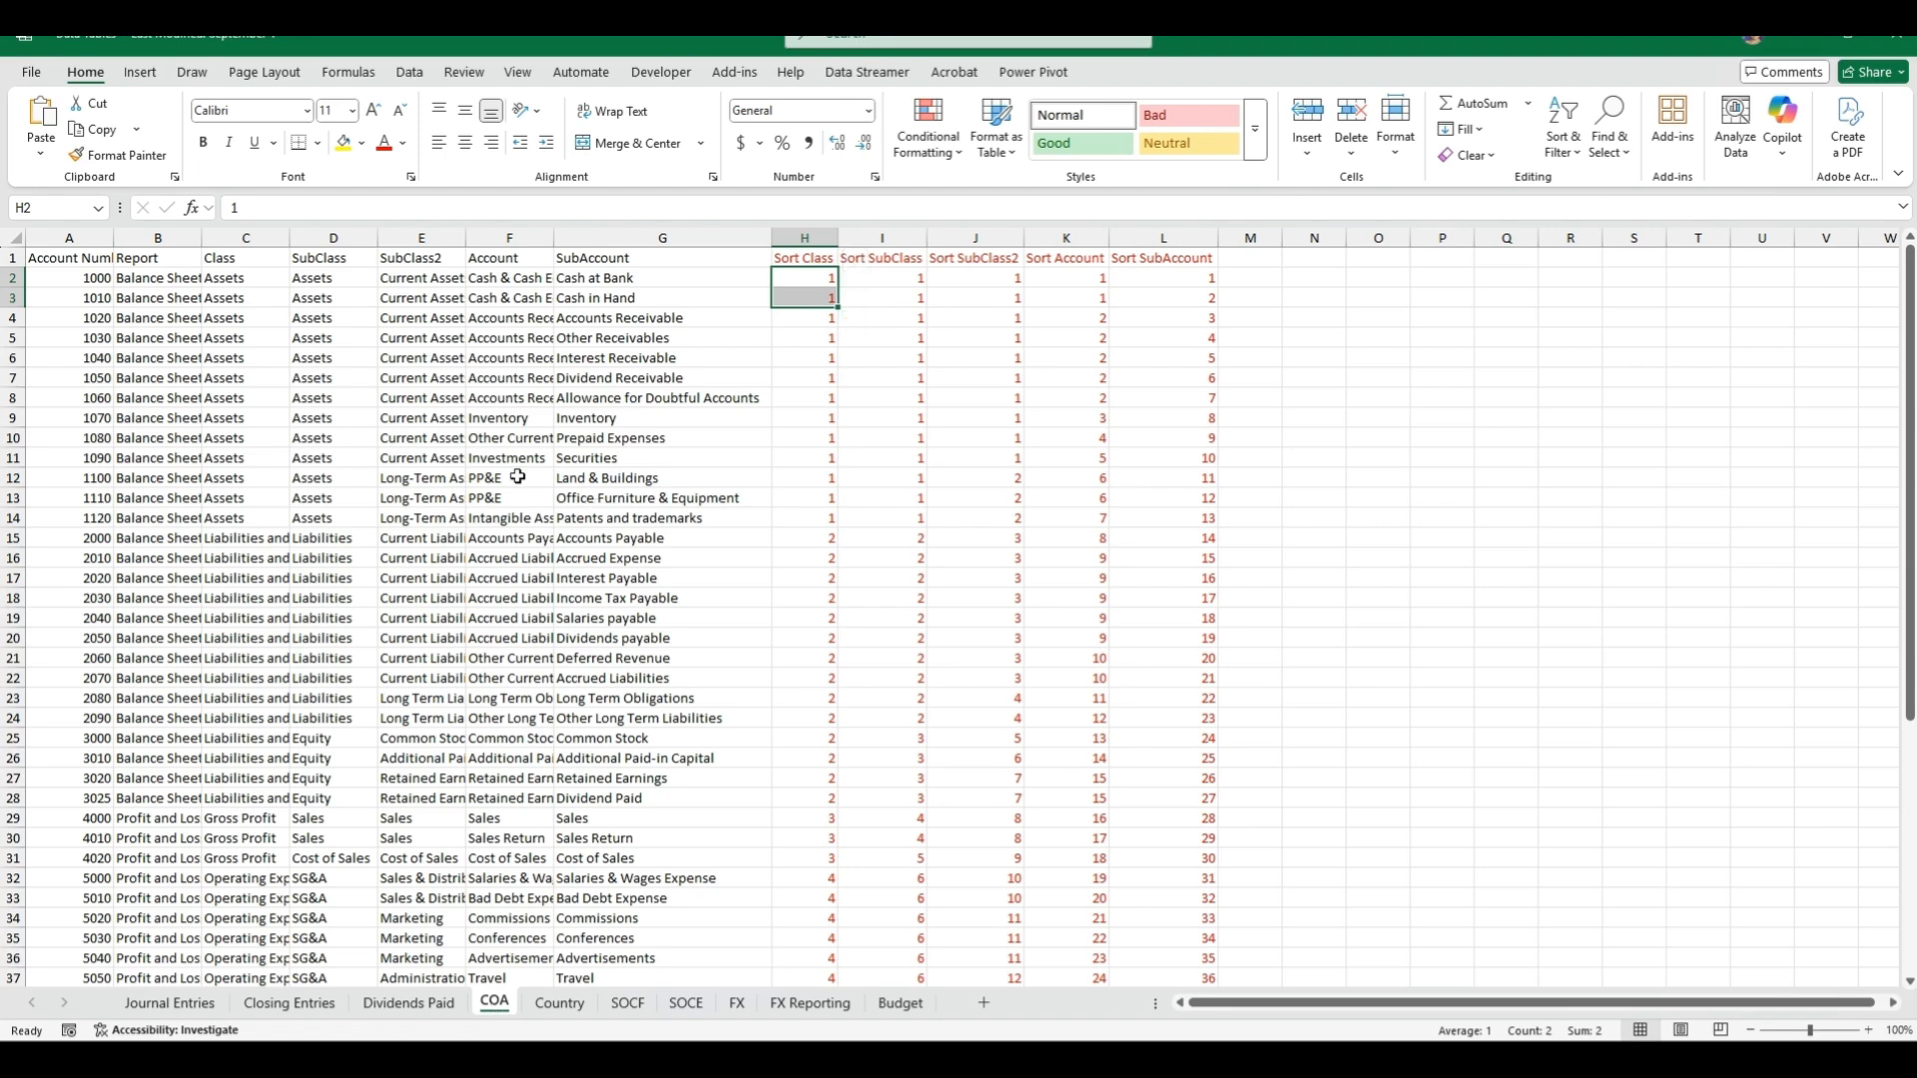
{"action": "left_click_drag", "start_coordinate": [100, 239], "coordinate": [654, 248]}
{"action": "left_click_drag", "start_coordinate": [805, 242], "coordinate": [1250, 241]}
- Review the Country, SOCF, SOCE, FX, FX Reporting and Budget sheets in sequence
{"action": "left_click", "coordinate": [559, 1002]}
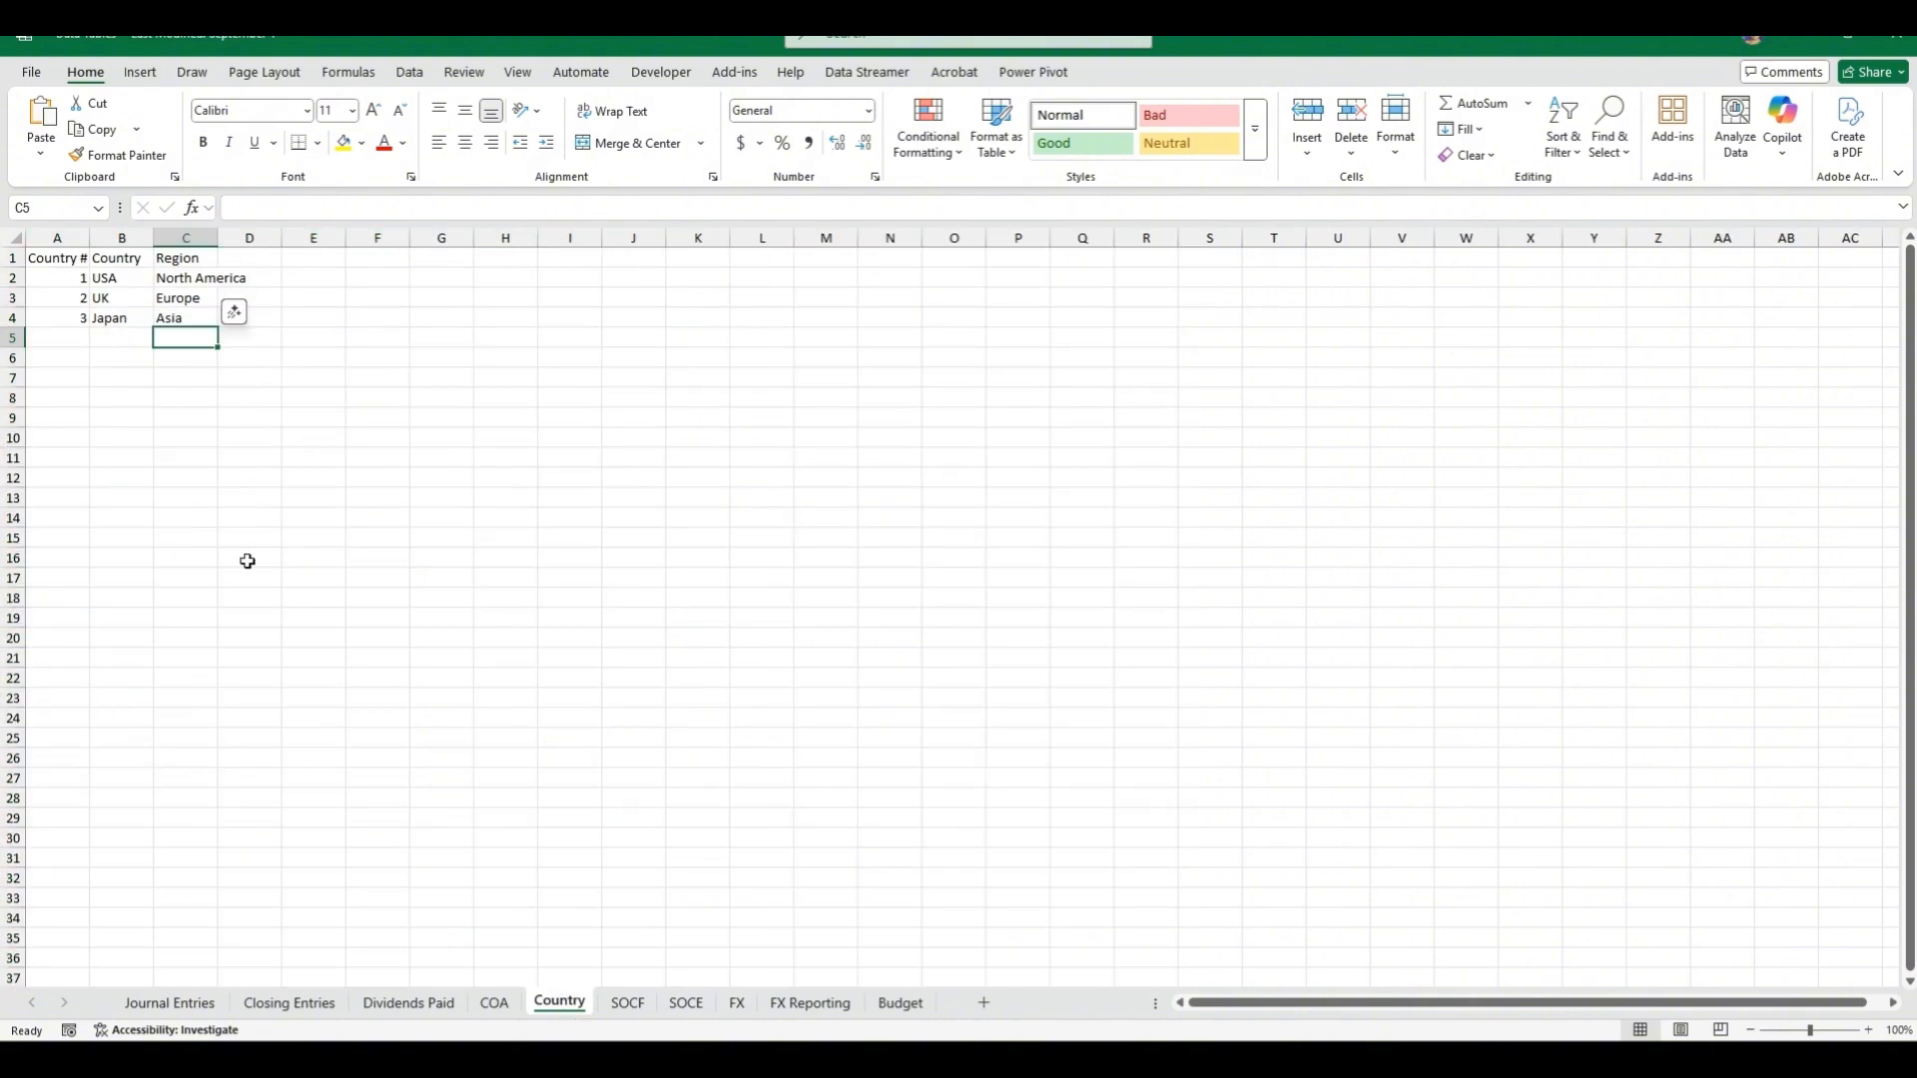
{"action": "left_click", "coordinate": [626, 1002]}
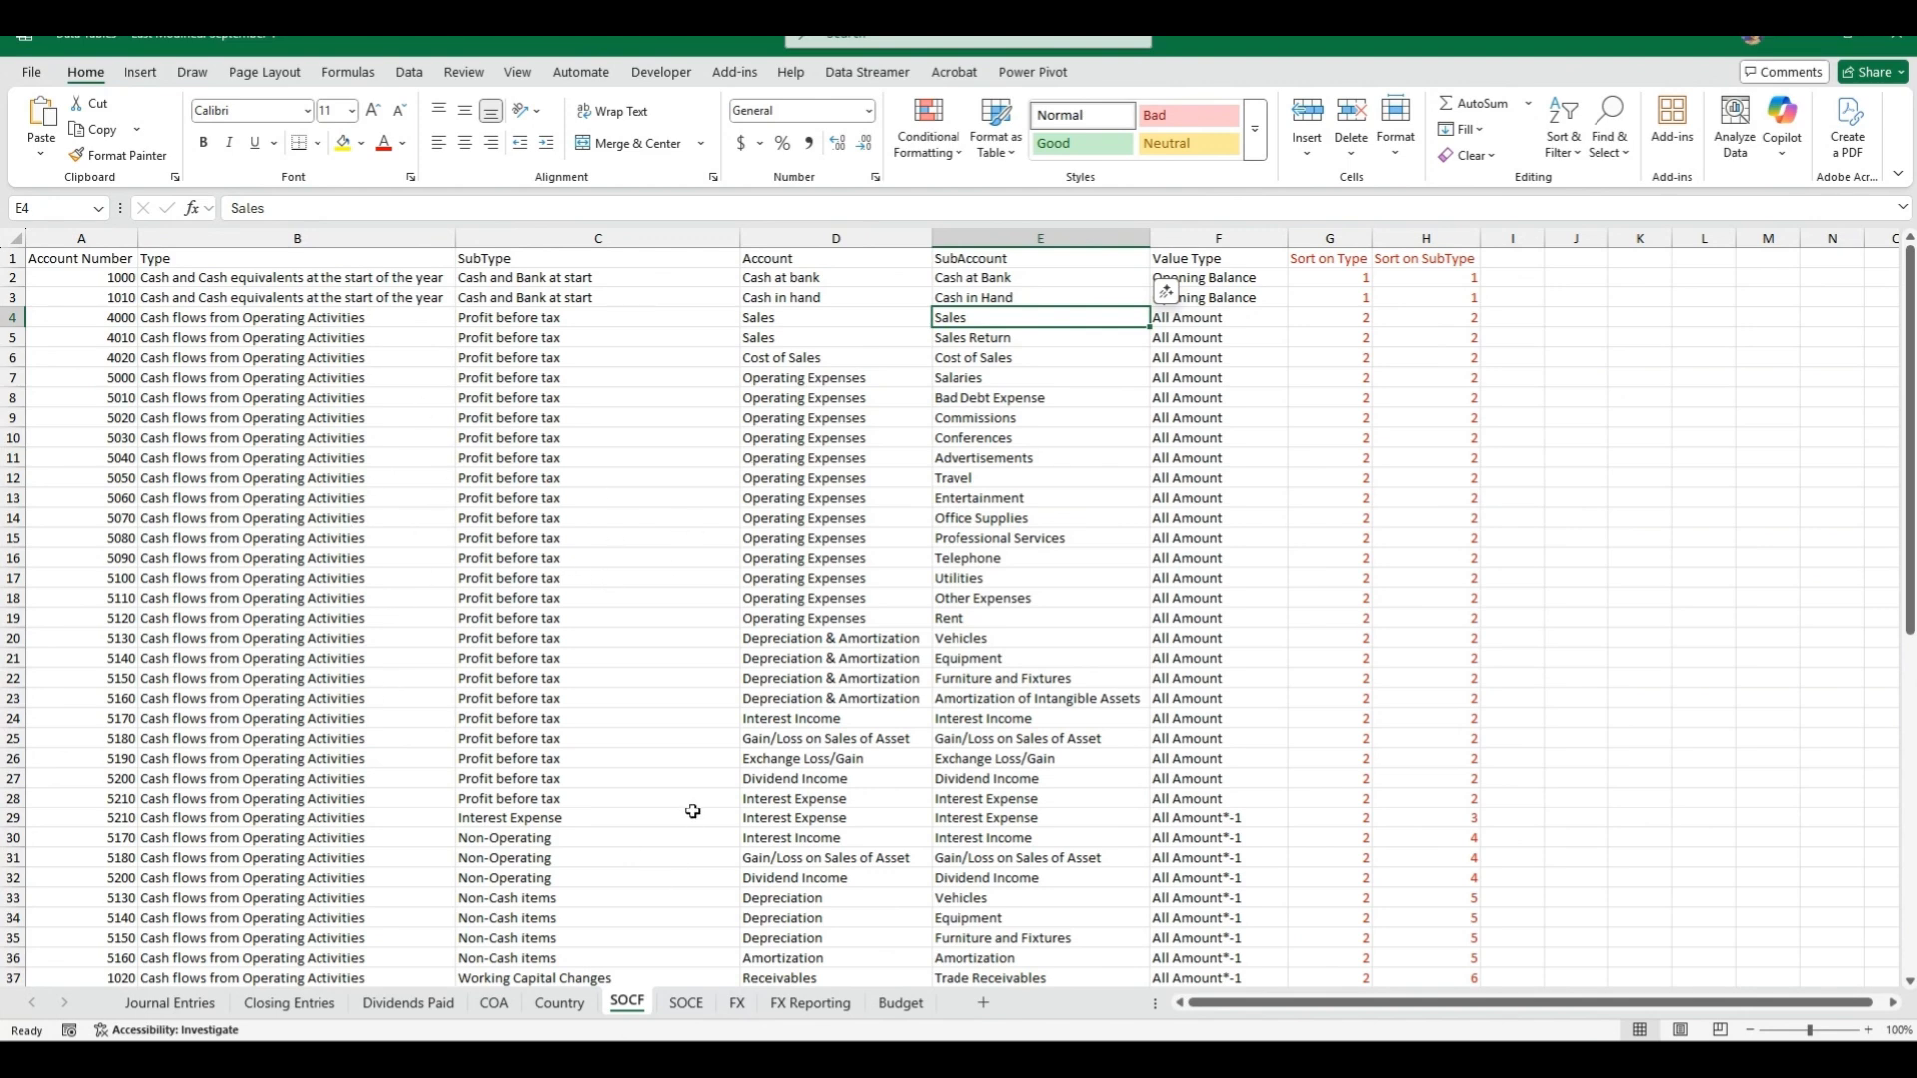
{"action": "left_click", "coordinate": [686, 1003]}
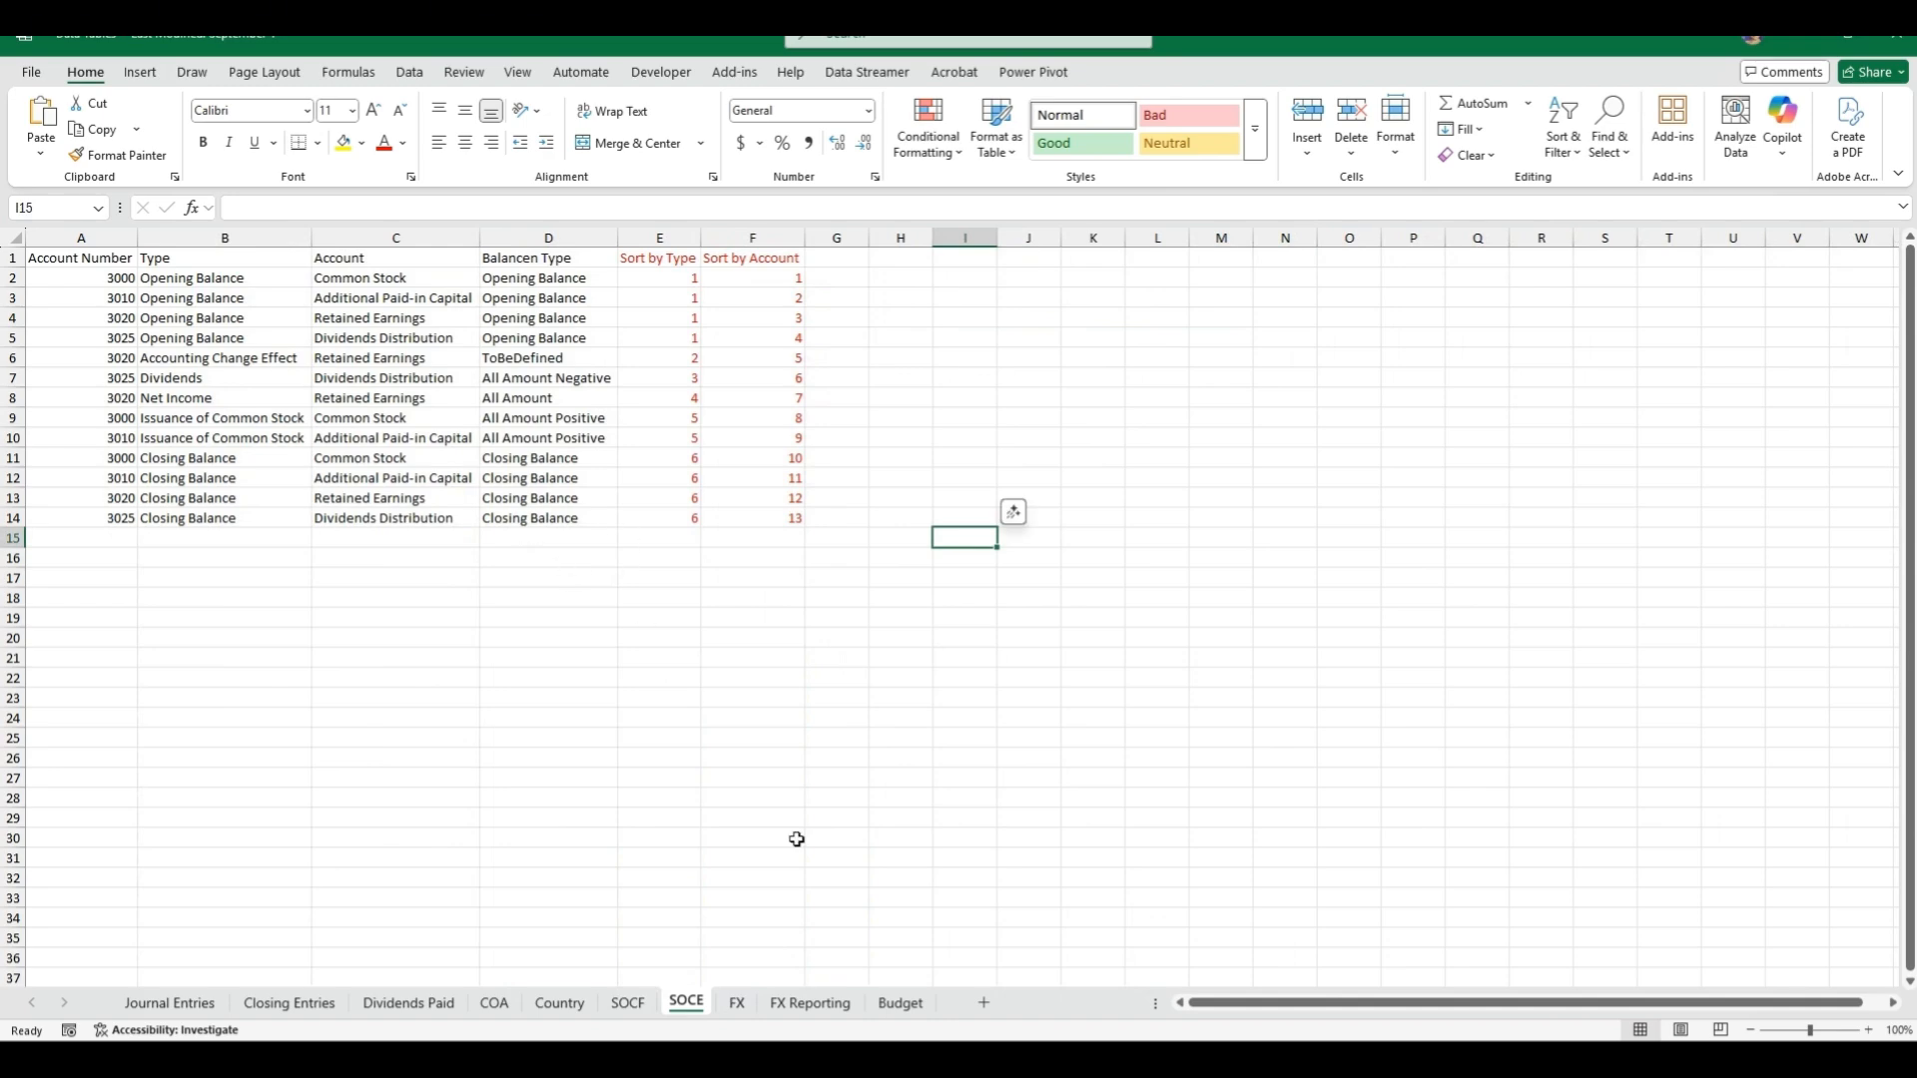
{"action": "left_click", "coordinate": [736, 1006]}
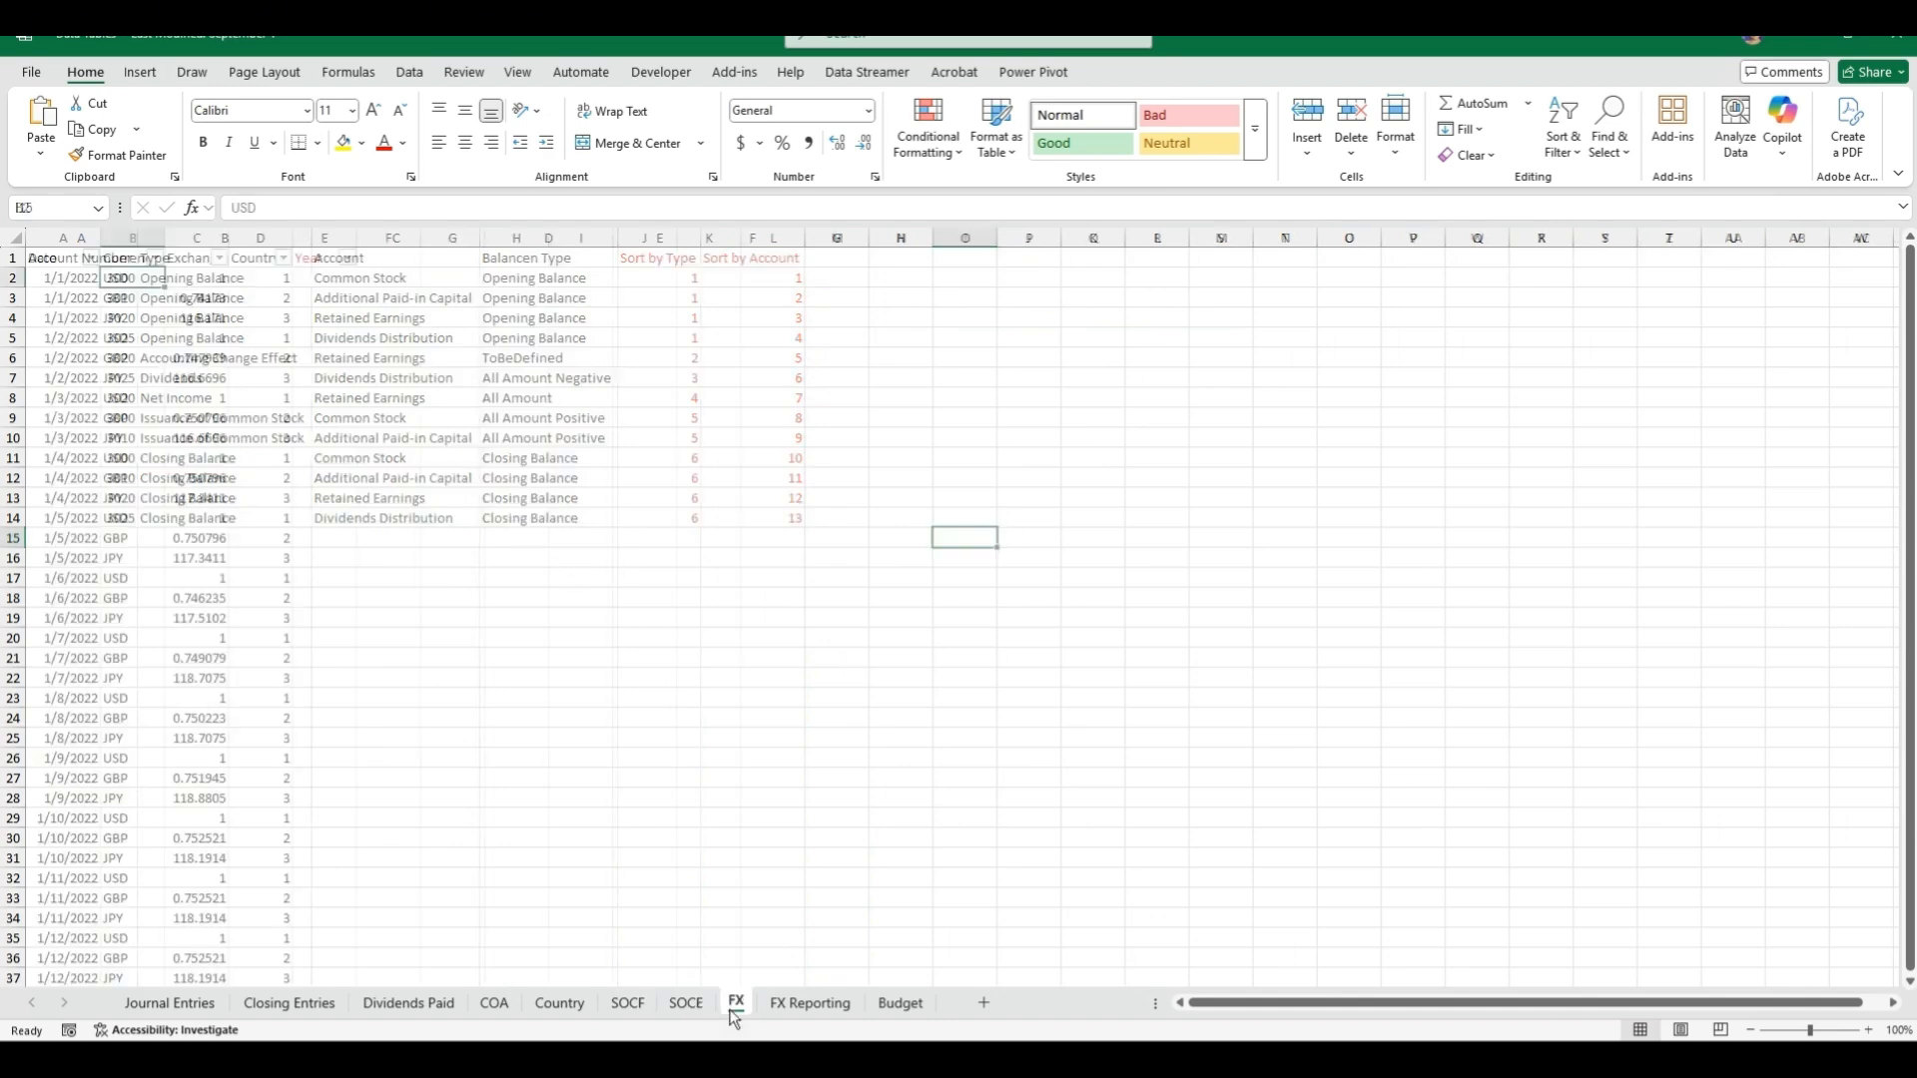
{"action": "left_click", "coordinate": [797, 1011]}
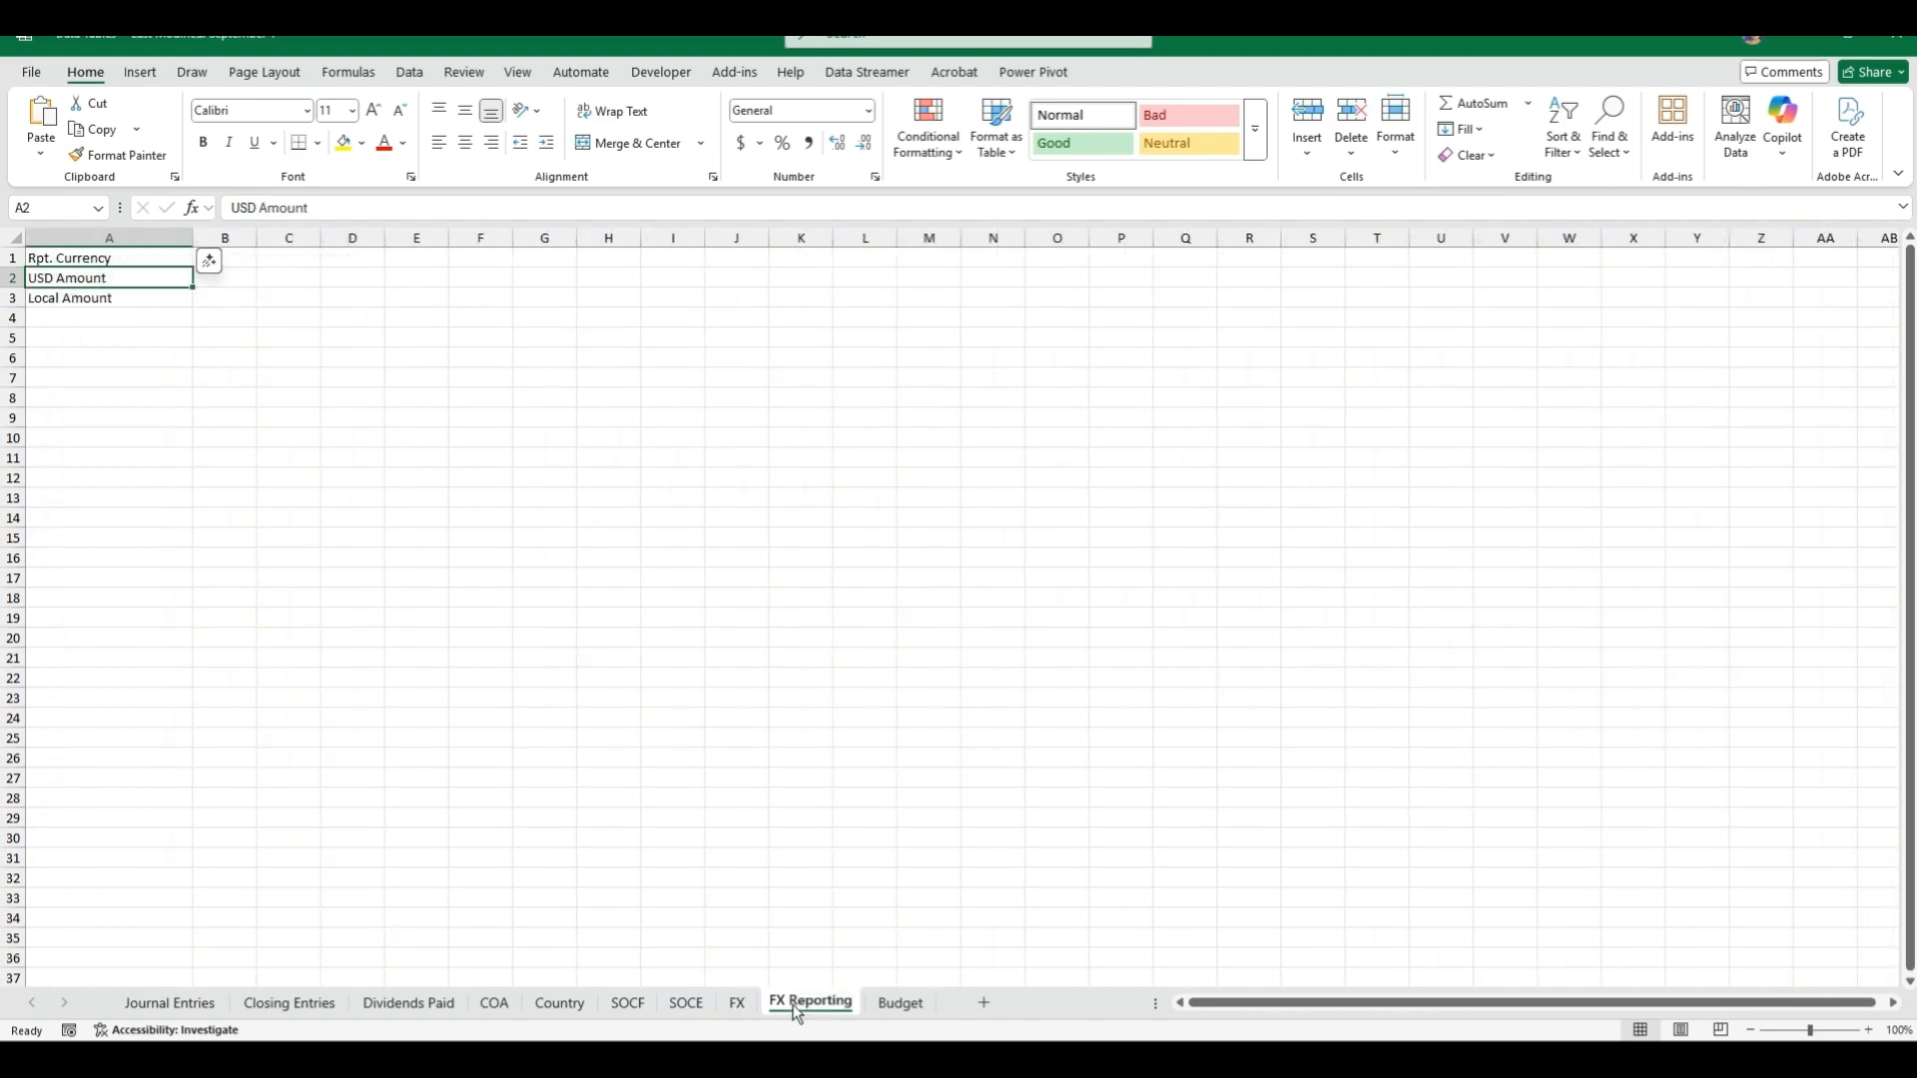
{"action": "left_click", "coordinate": [902, 1005]}
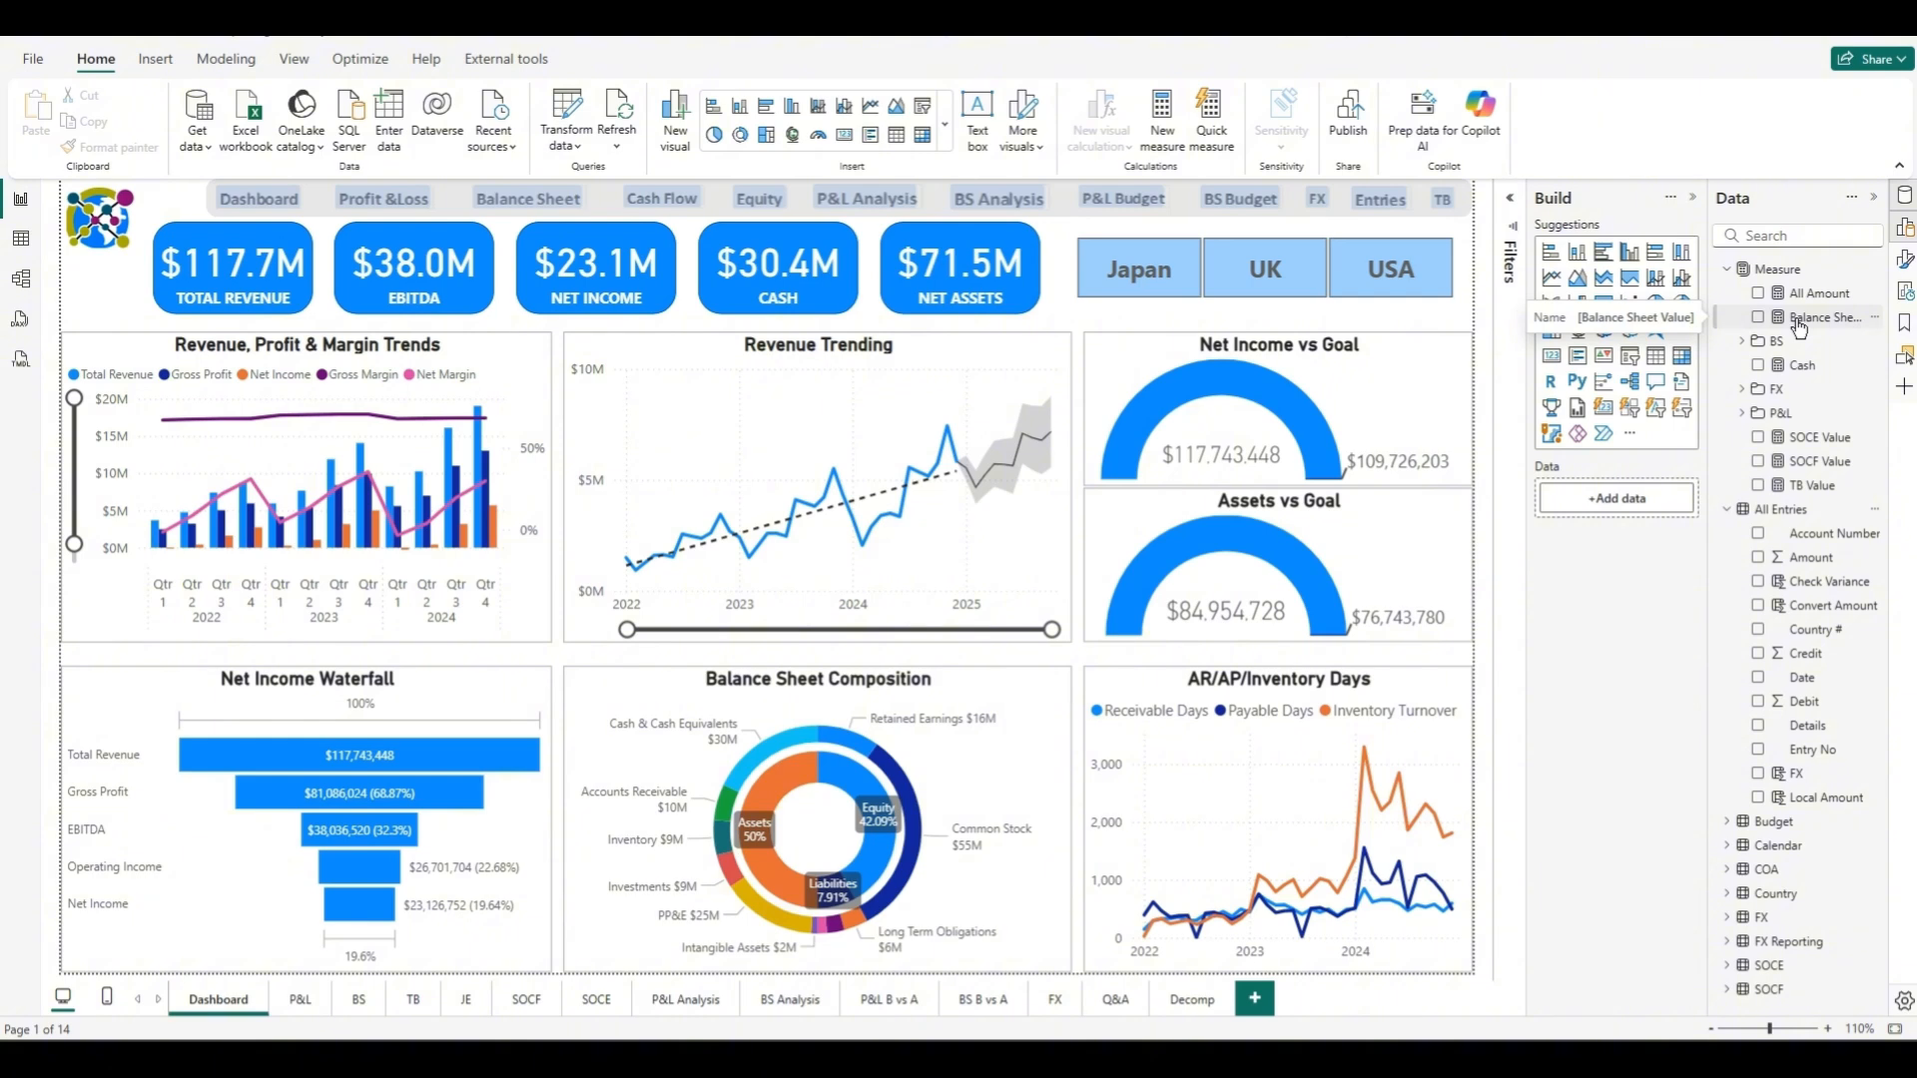
- Return to the Power BI report and expand the BS, FX and P&L folders in the Measure table
{"action": "left_click", "coordinate": [1743, 341]}
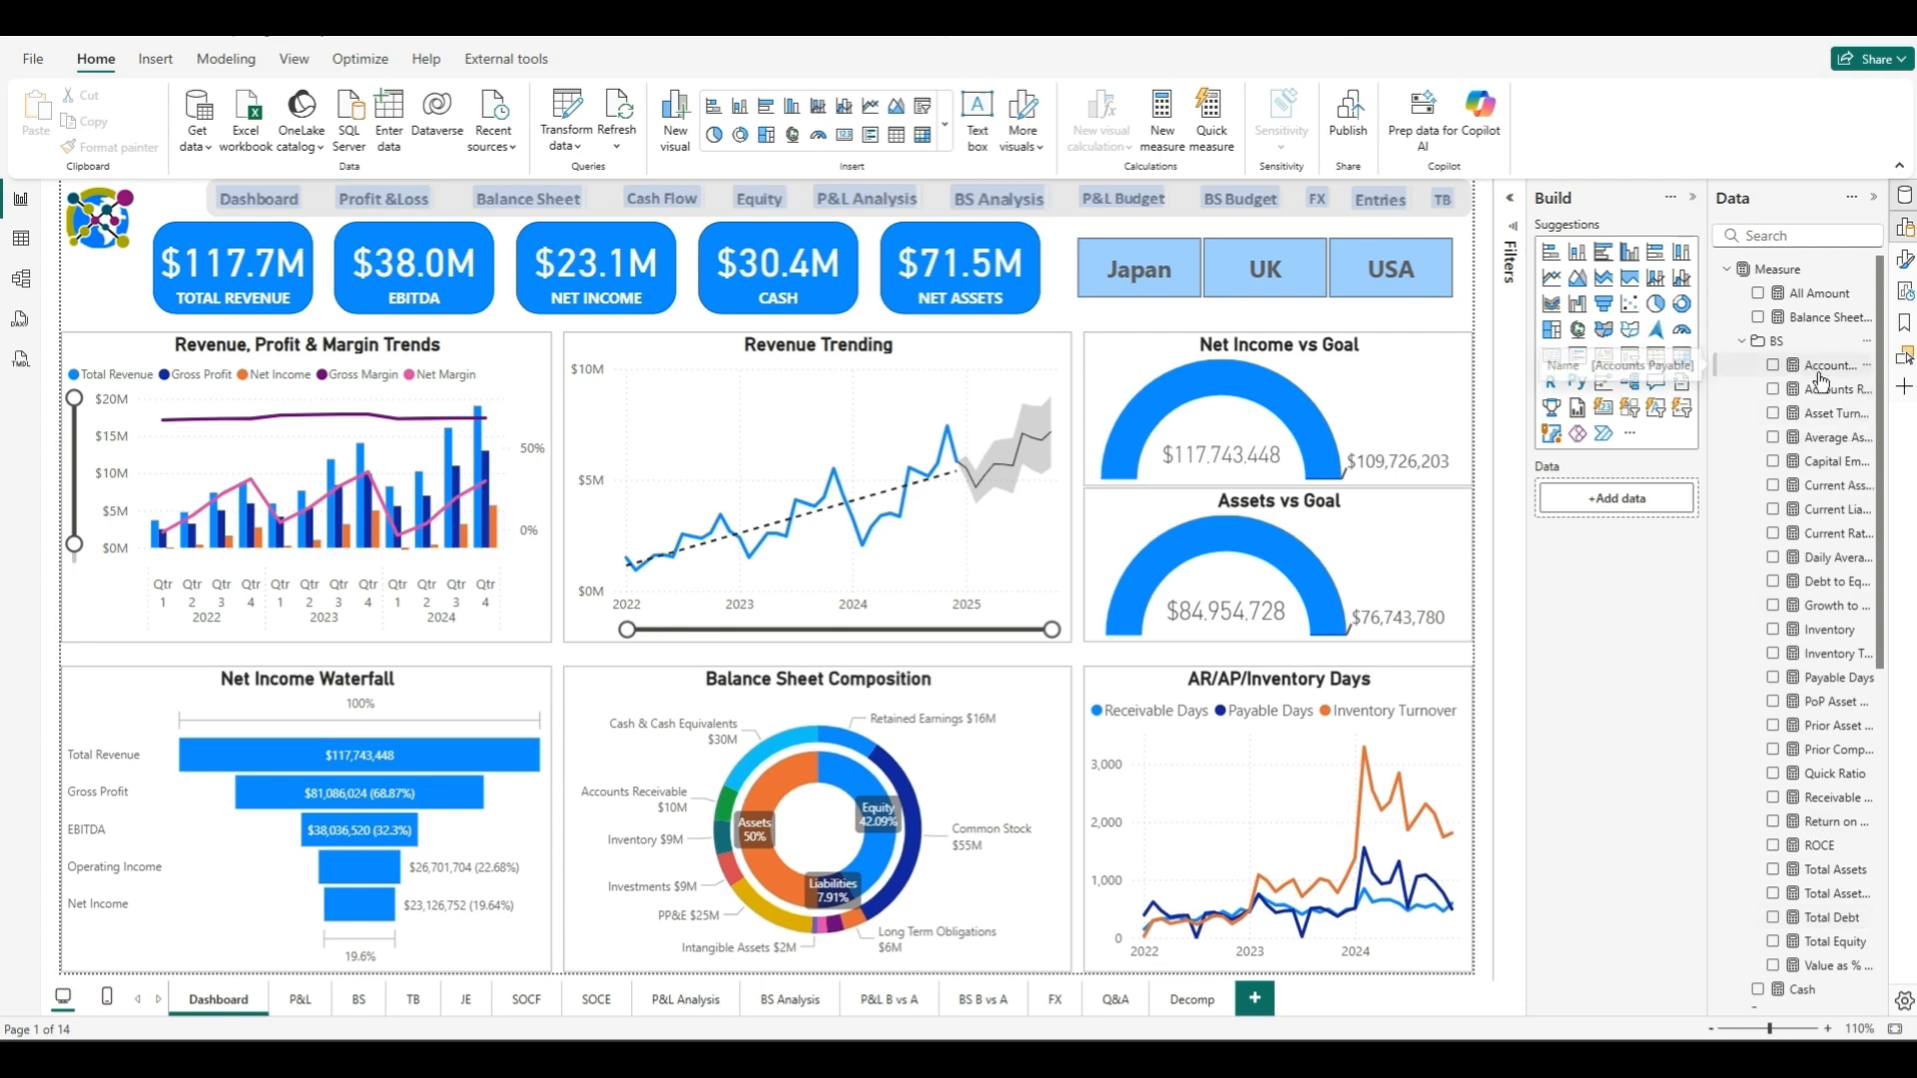
{"action": "scroll", "coordinate": [1787, 379], "scroll_direction": "down", "scroll_amount": 5}
{"action": "left_click", "coordinate": [1739, 614]}
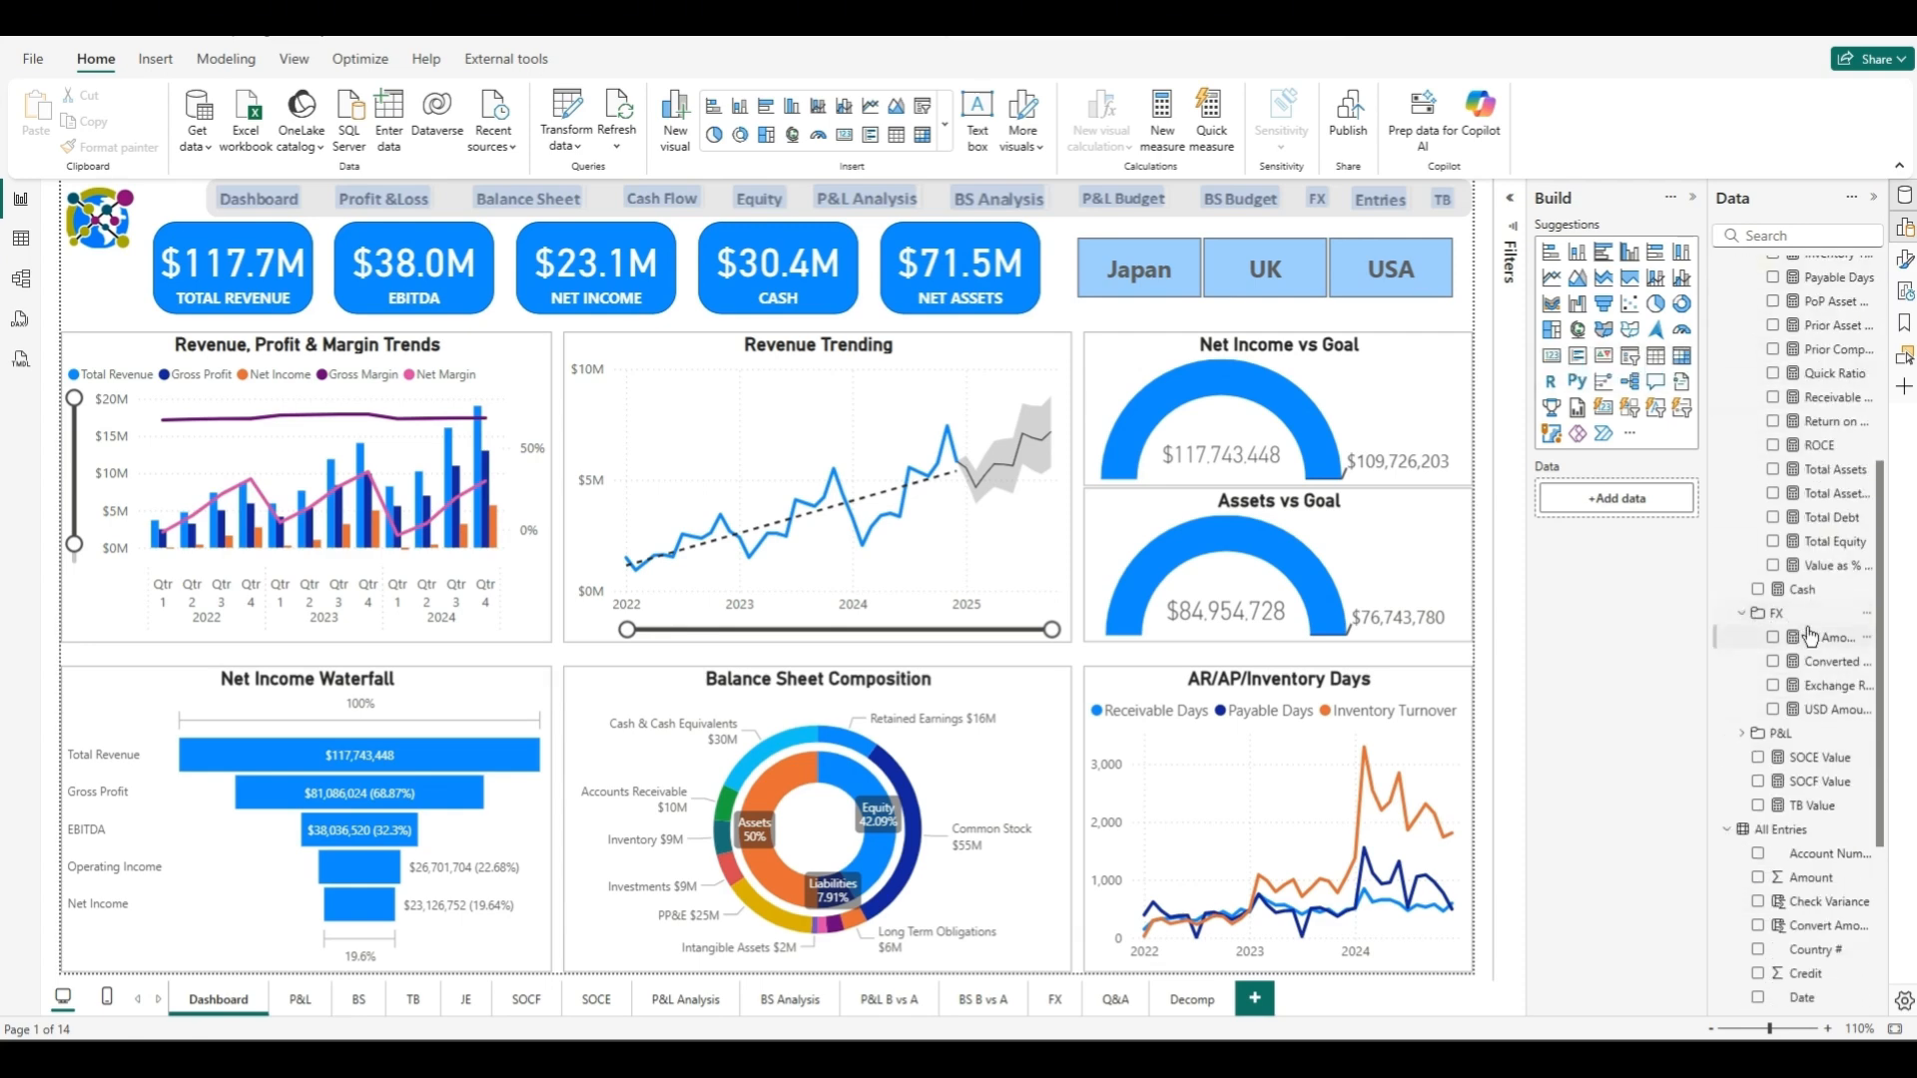
{"action": "left_click", "coordinate": [1742, 734]}
{"action": "scroll", "coordinate": [1799, 771], "scroll_direction": "down", "scroll_amount": 5}
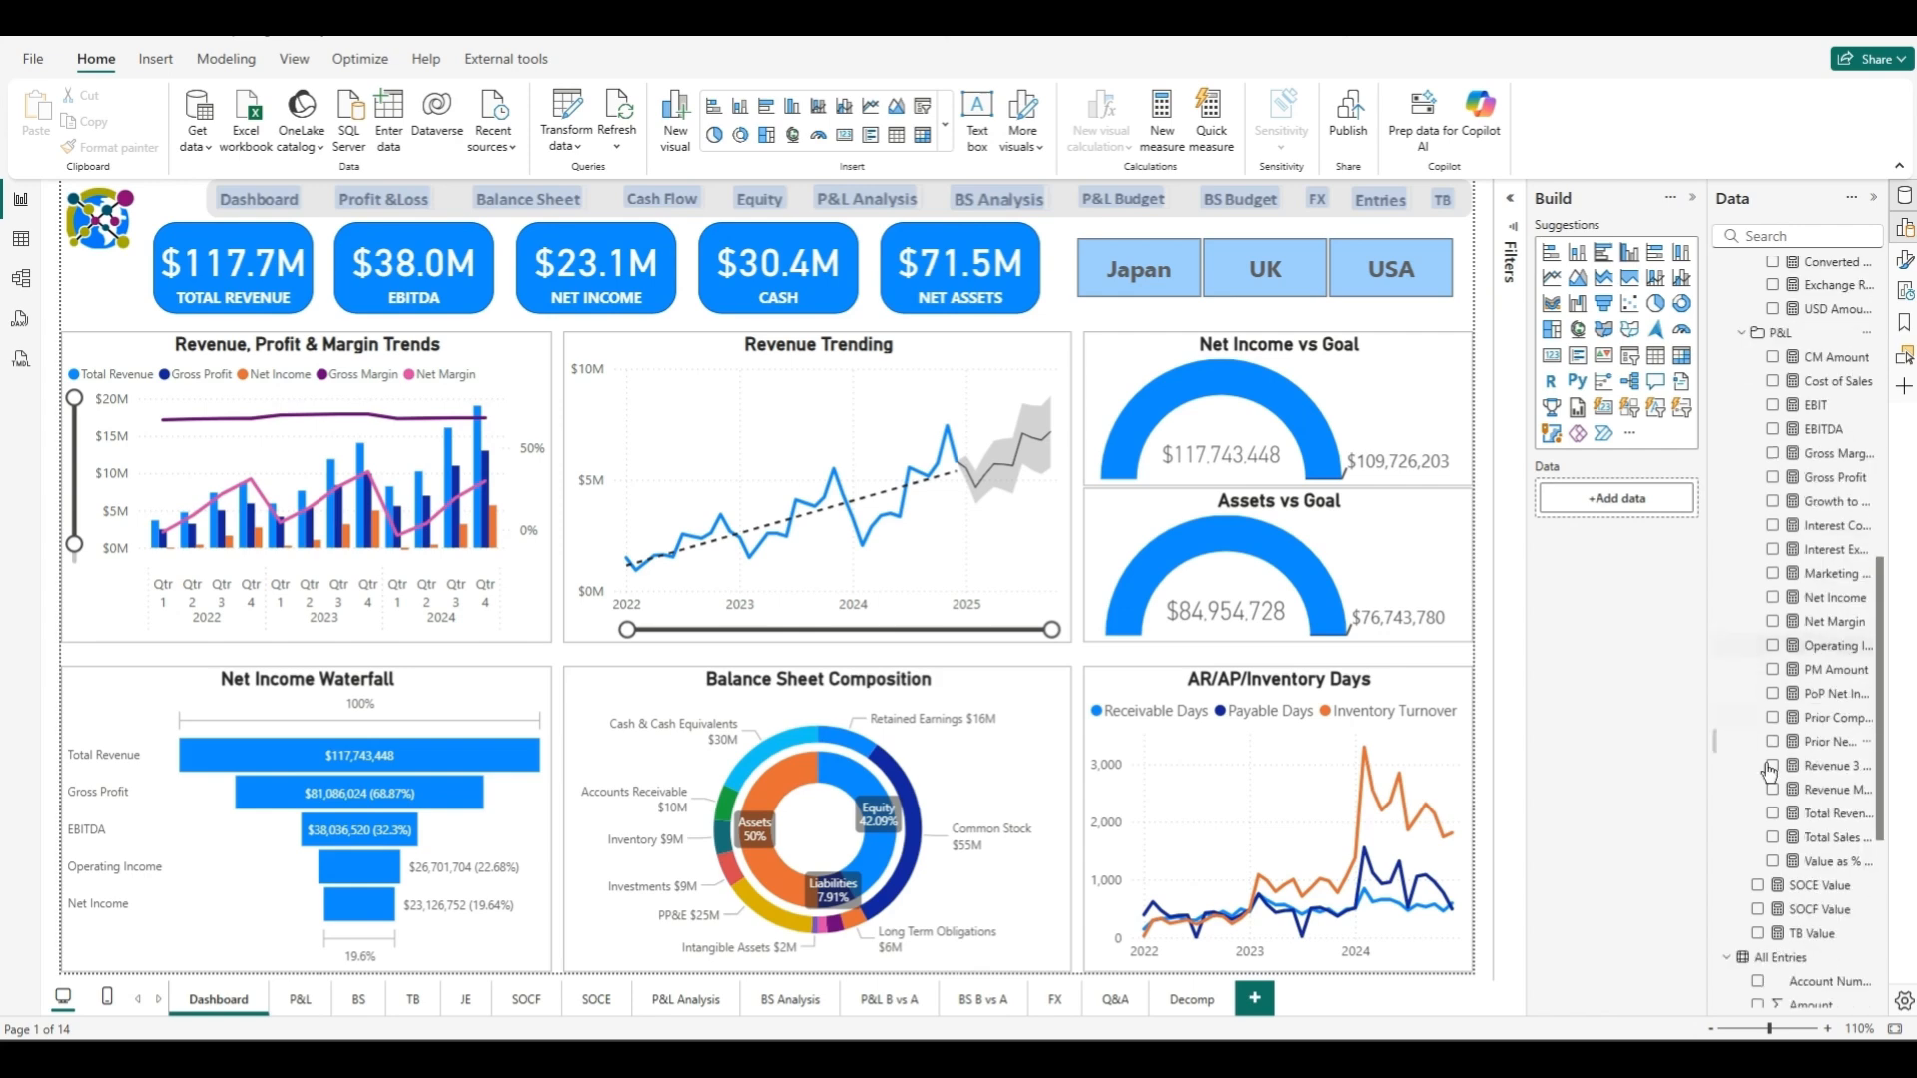
- Examine the DAX formulas of the CM Amount, Cost of Sales, EBIT and EBITDA measures
{"action": "left_click", "coordinate": [1833, 366]}
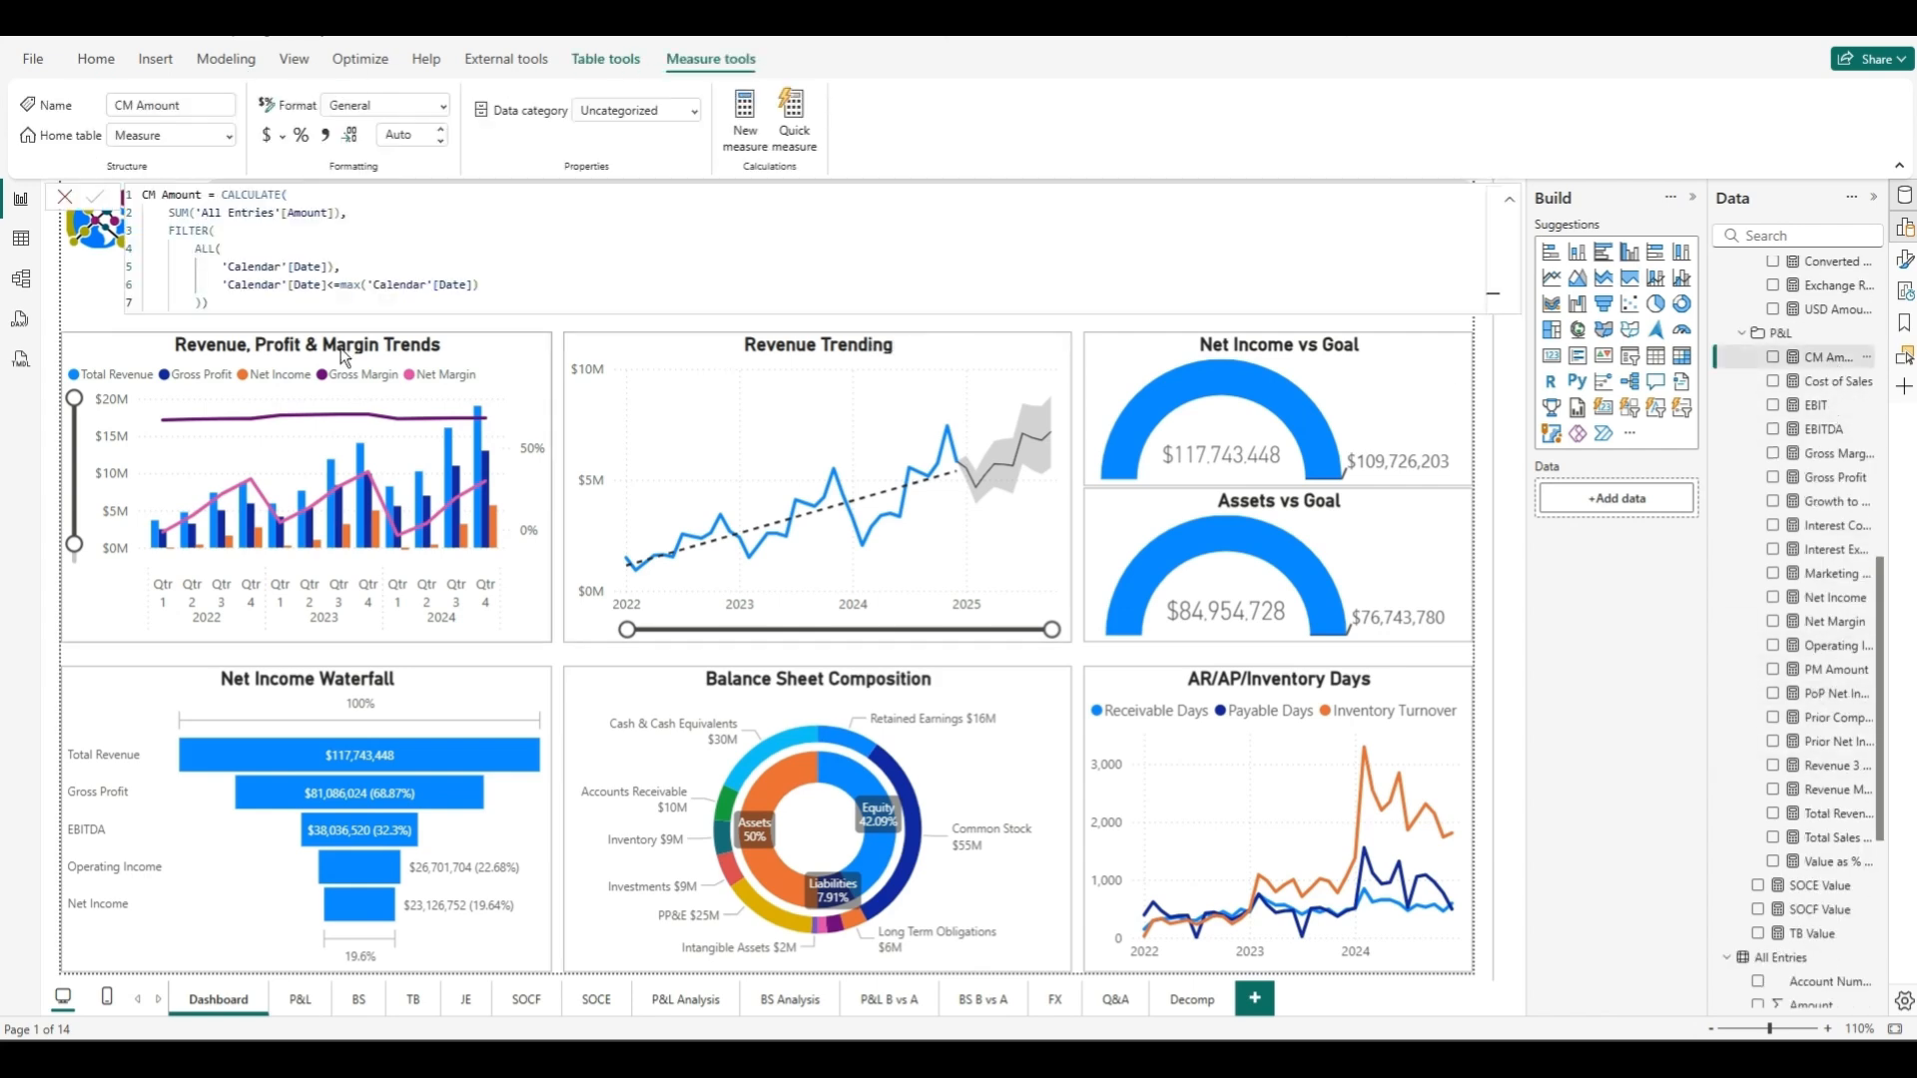
{"action": "left_click", "coordinate": [1835, 381]}
{"action": "left_click", "coordinate": [1823, 409]}
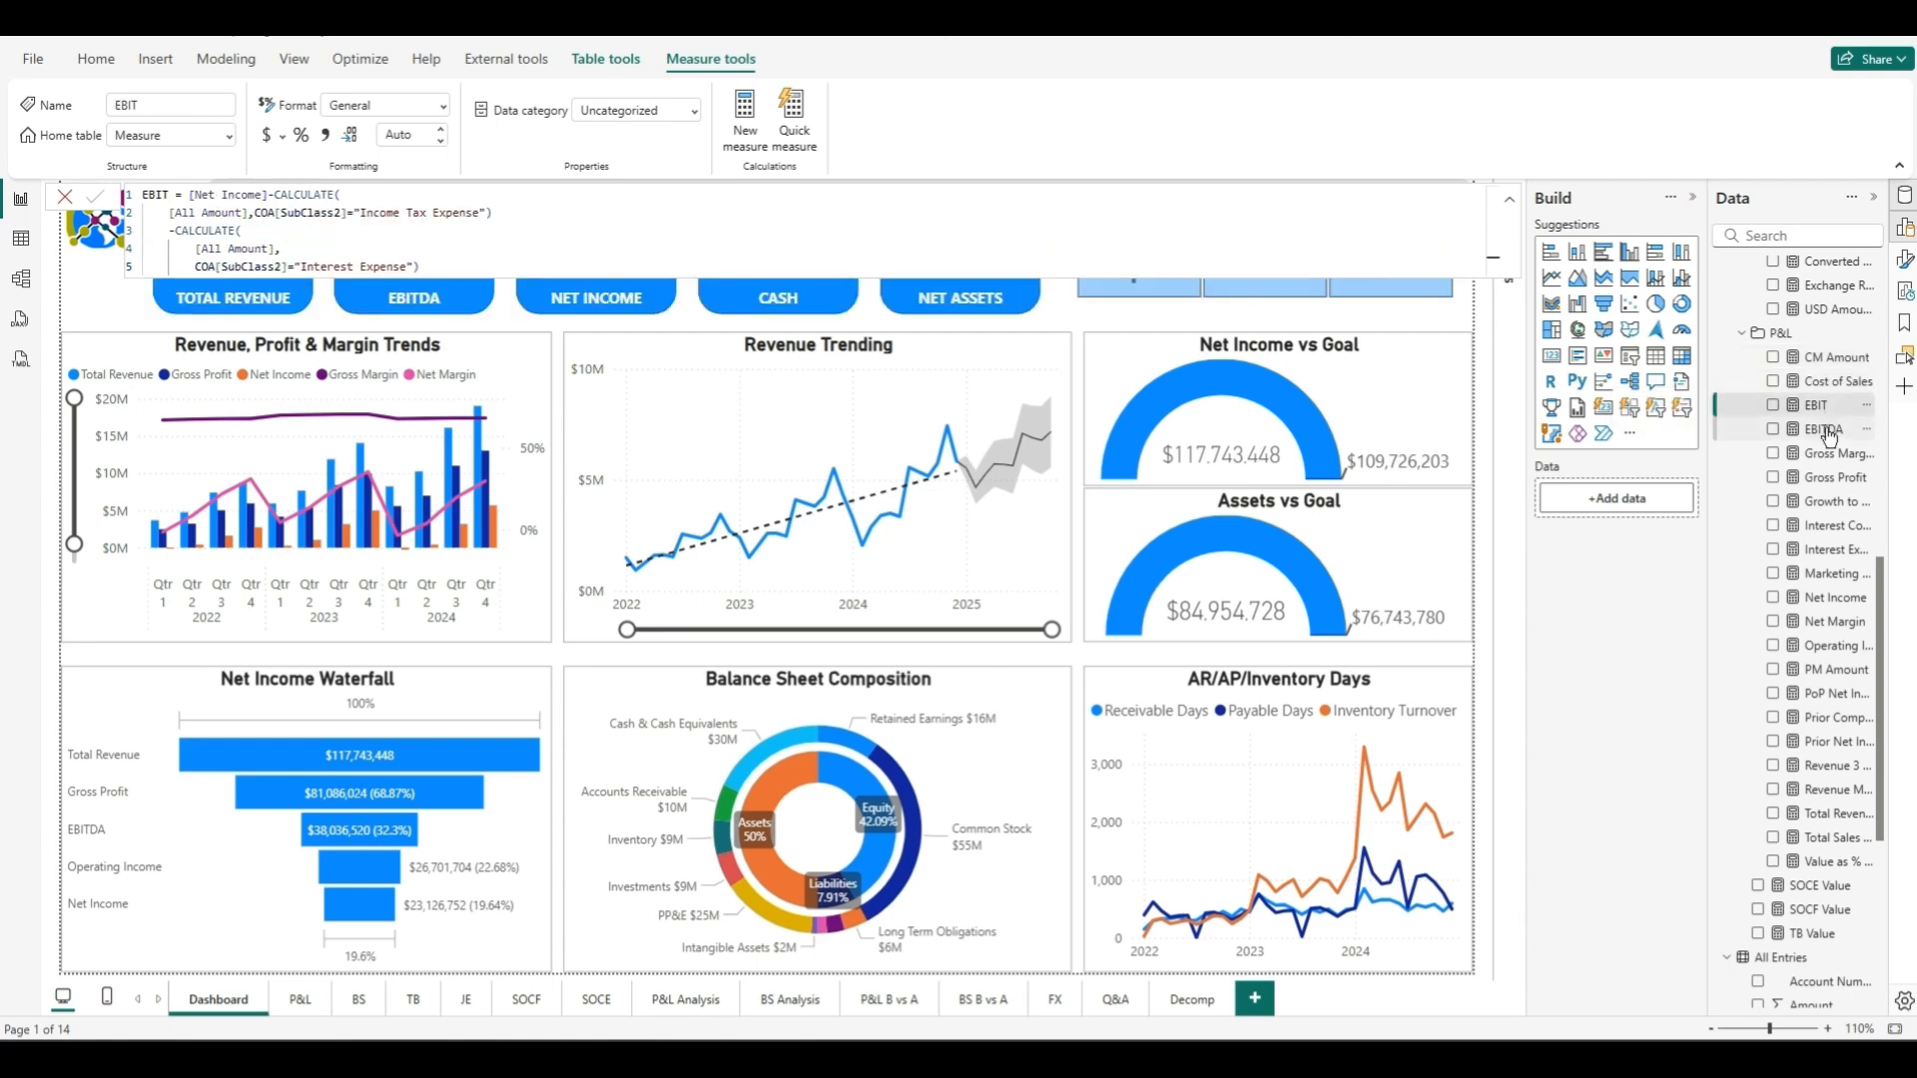
{"action": "left_click", "coordinate": [1823, 429]}
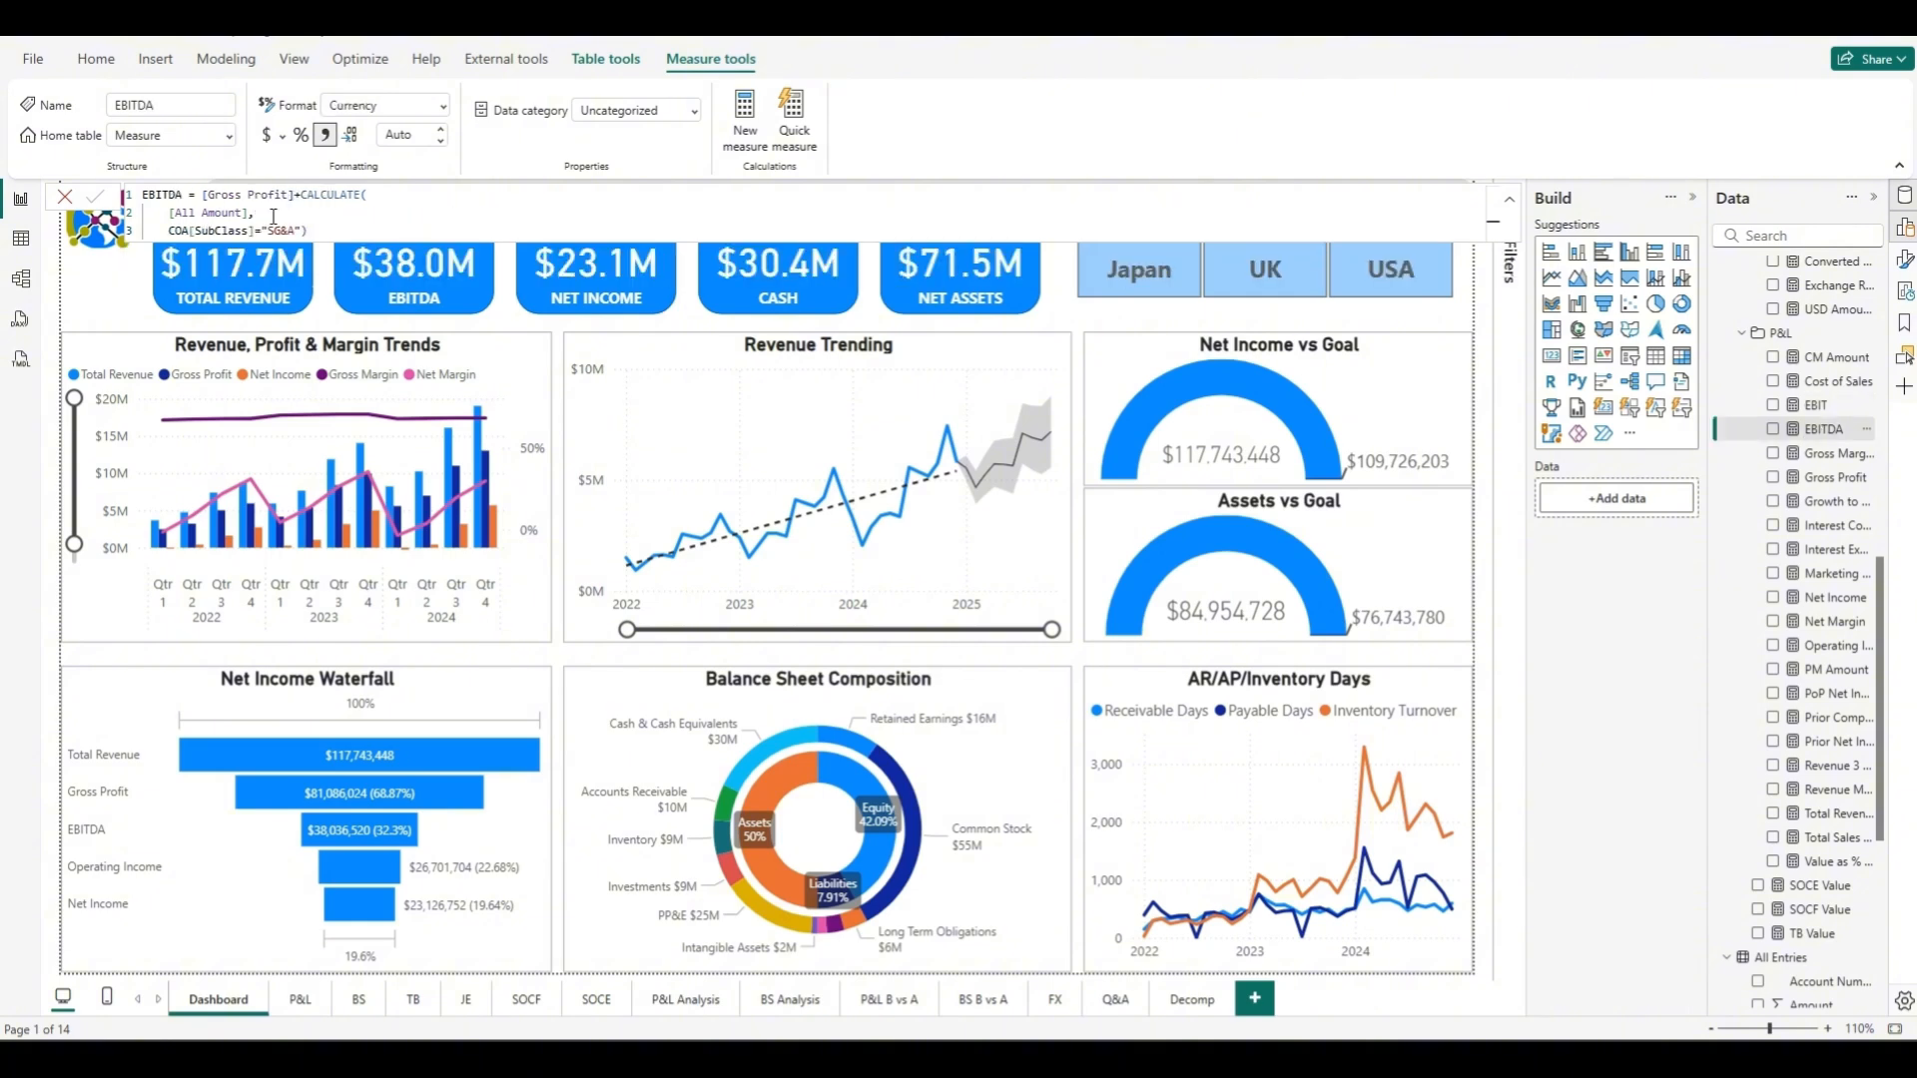
- Examine the DAX formulas of the SOCE Value, SOCF Value and TB Value measures
{"action": "left_click", "coordinate": [1819, 885]}
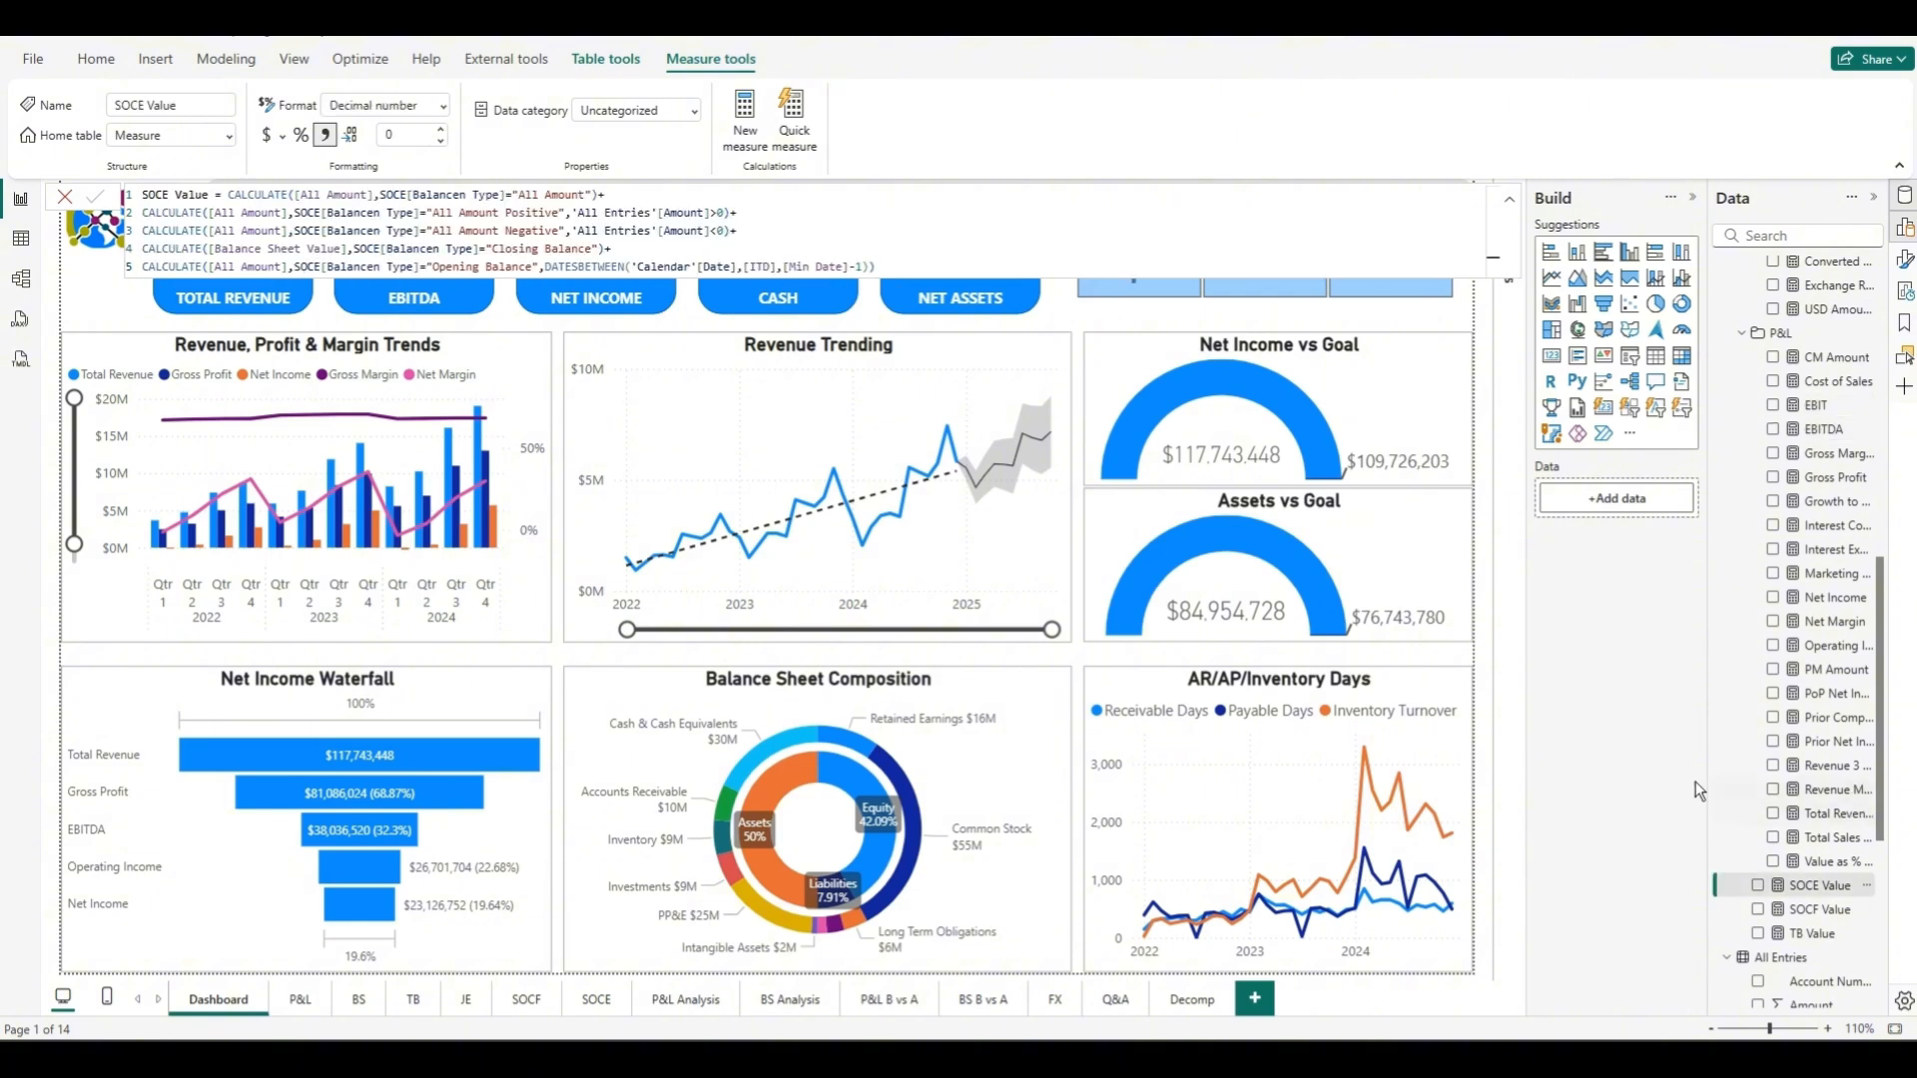
{"action": "left_click", "coordinate": [1849, 909]}
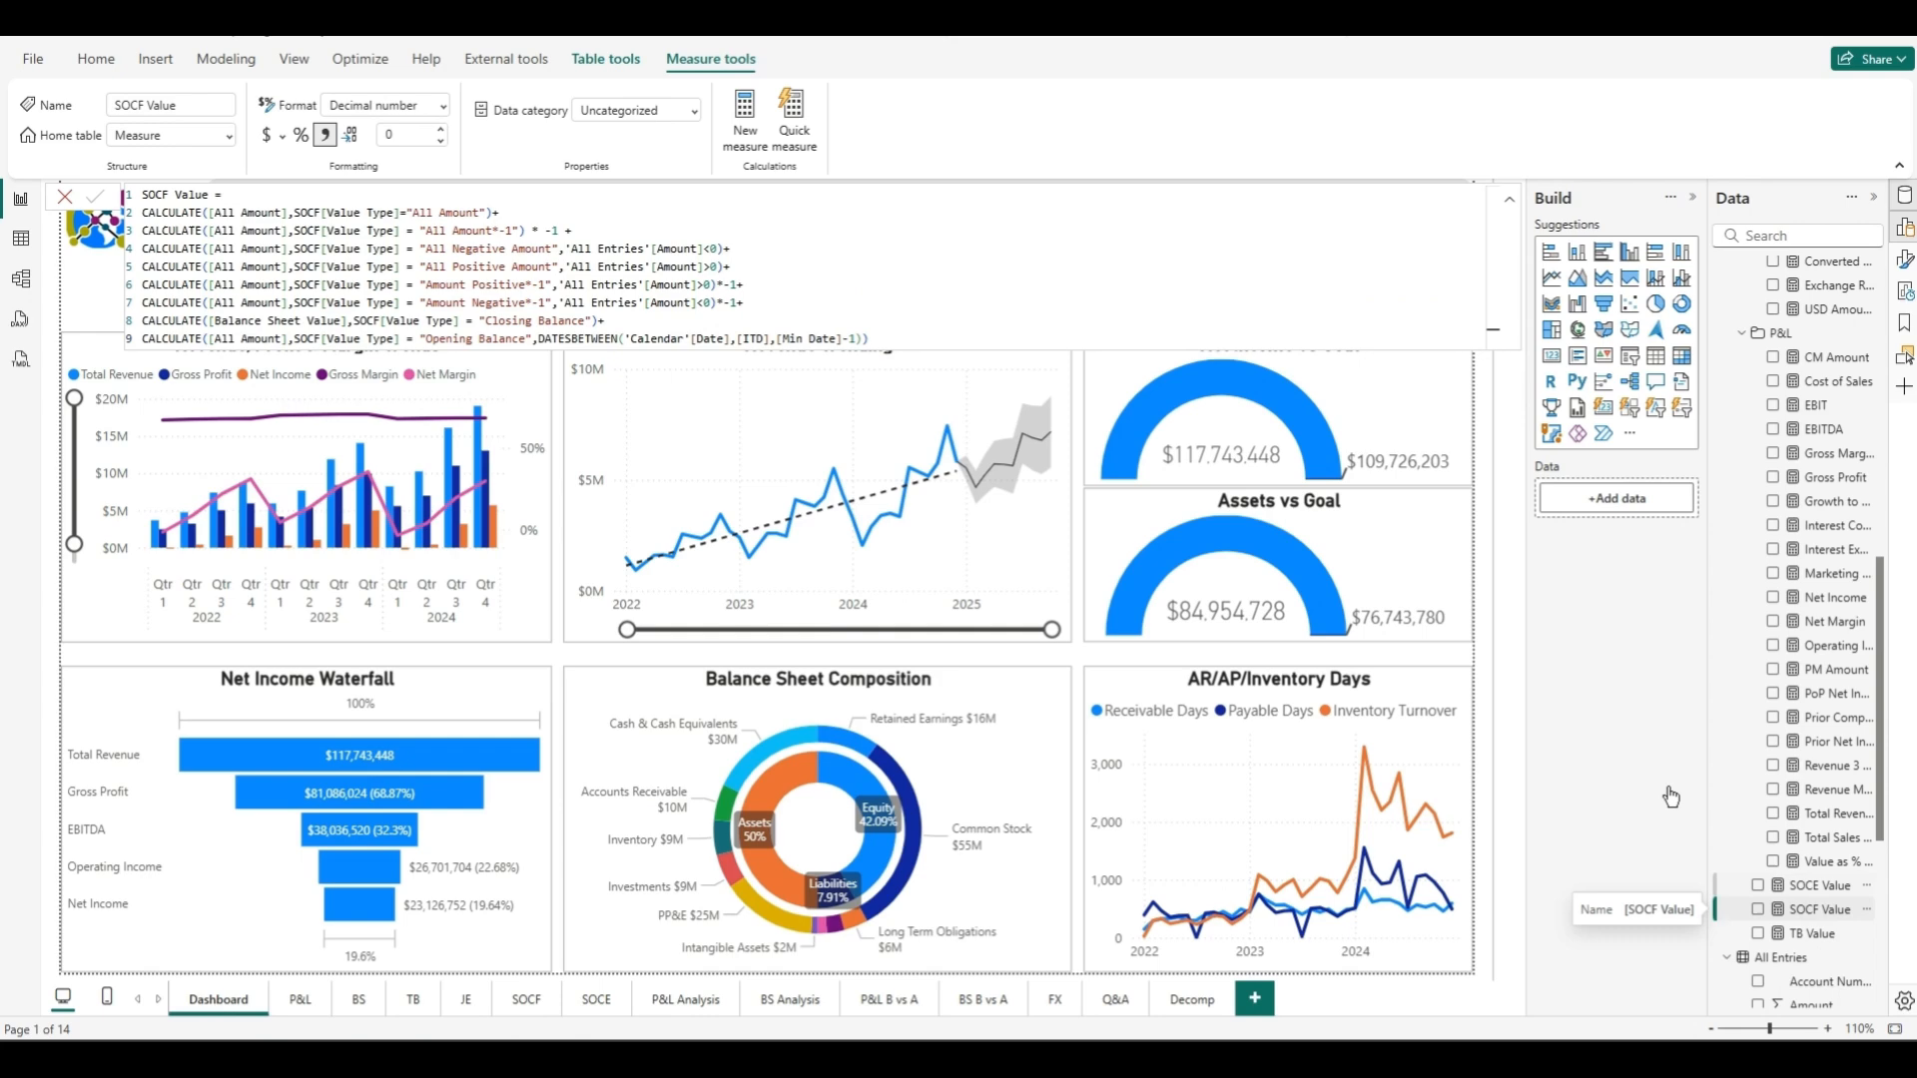
{"action": "left_click", "coordinate": [1817, 938]}
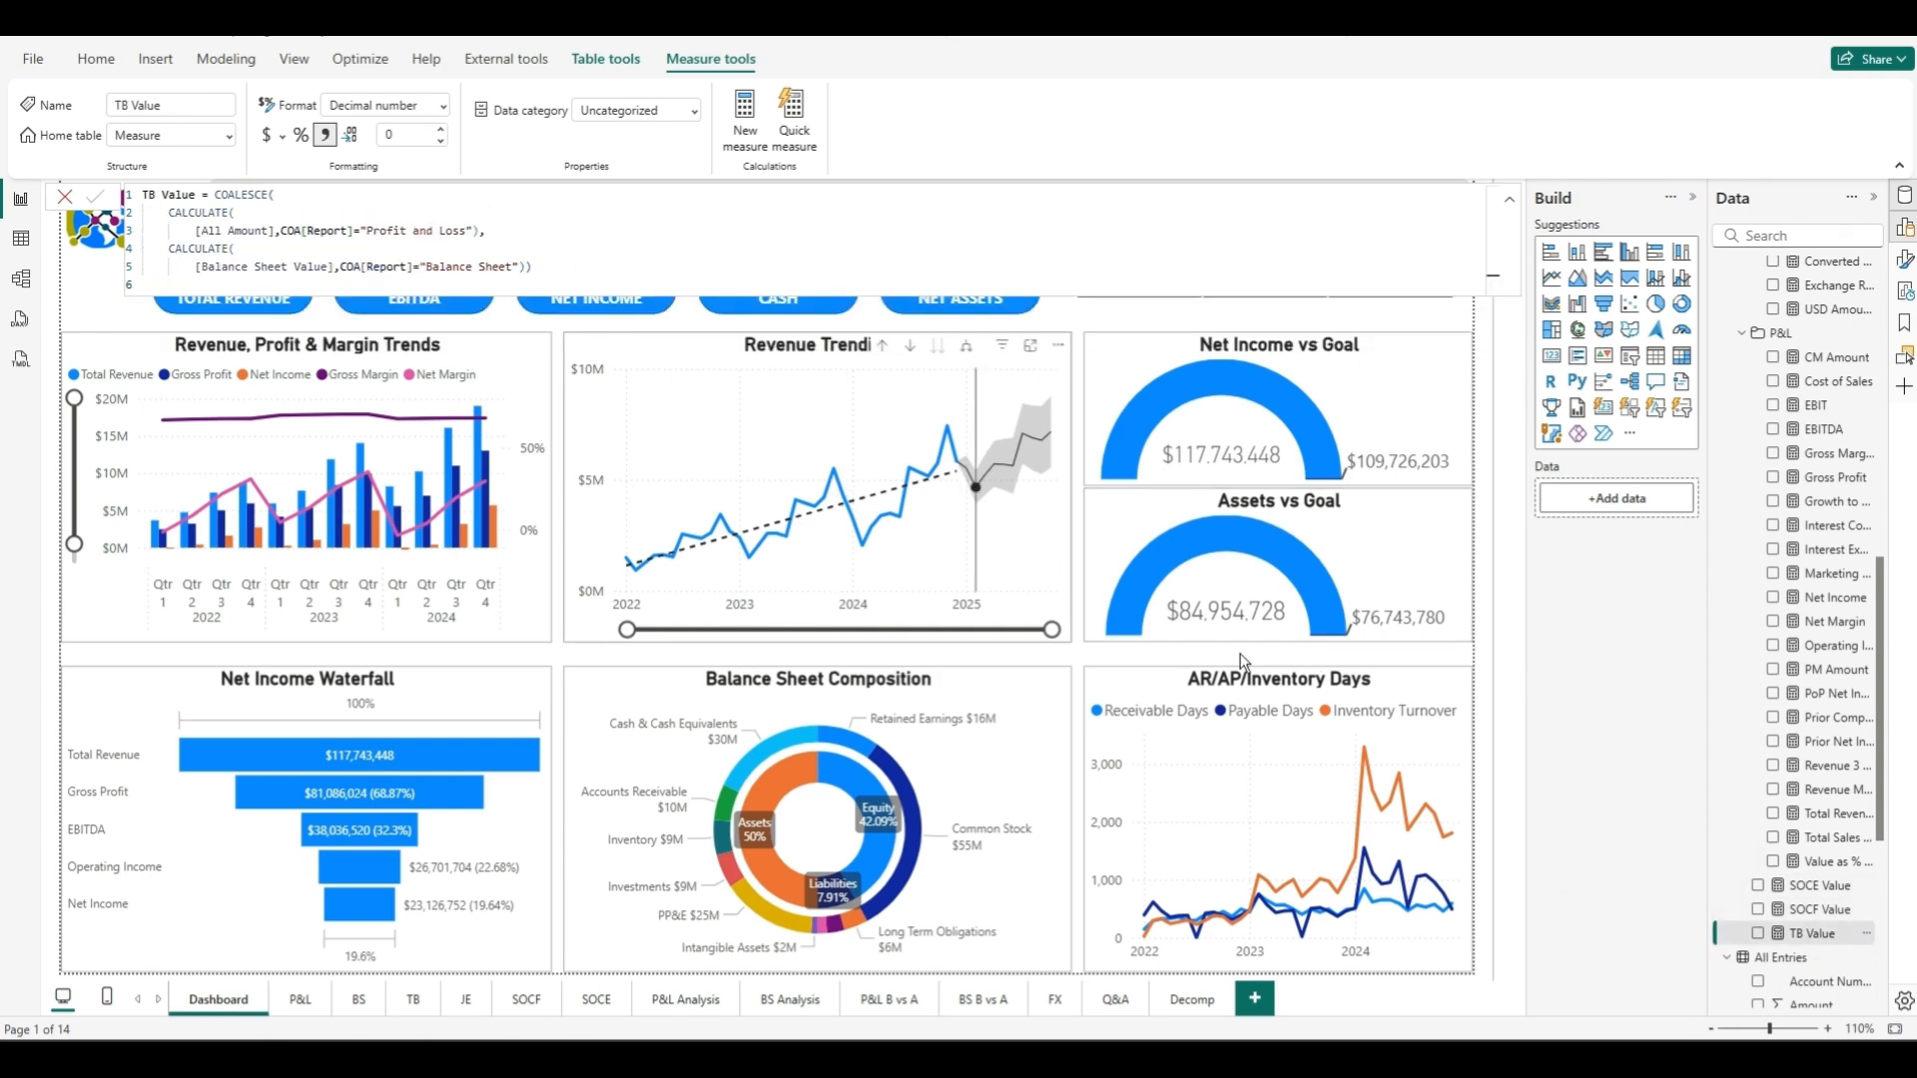
- Expand the Budget table and look through its fields and variance measures
{"action": "scroll", "coordinate": [1737, 779], "scroll_direction": "down", "scroll_amount": 5}
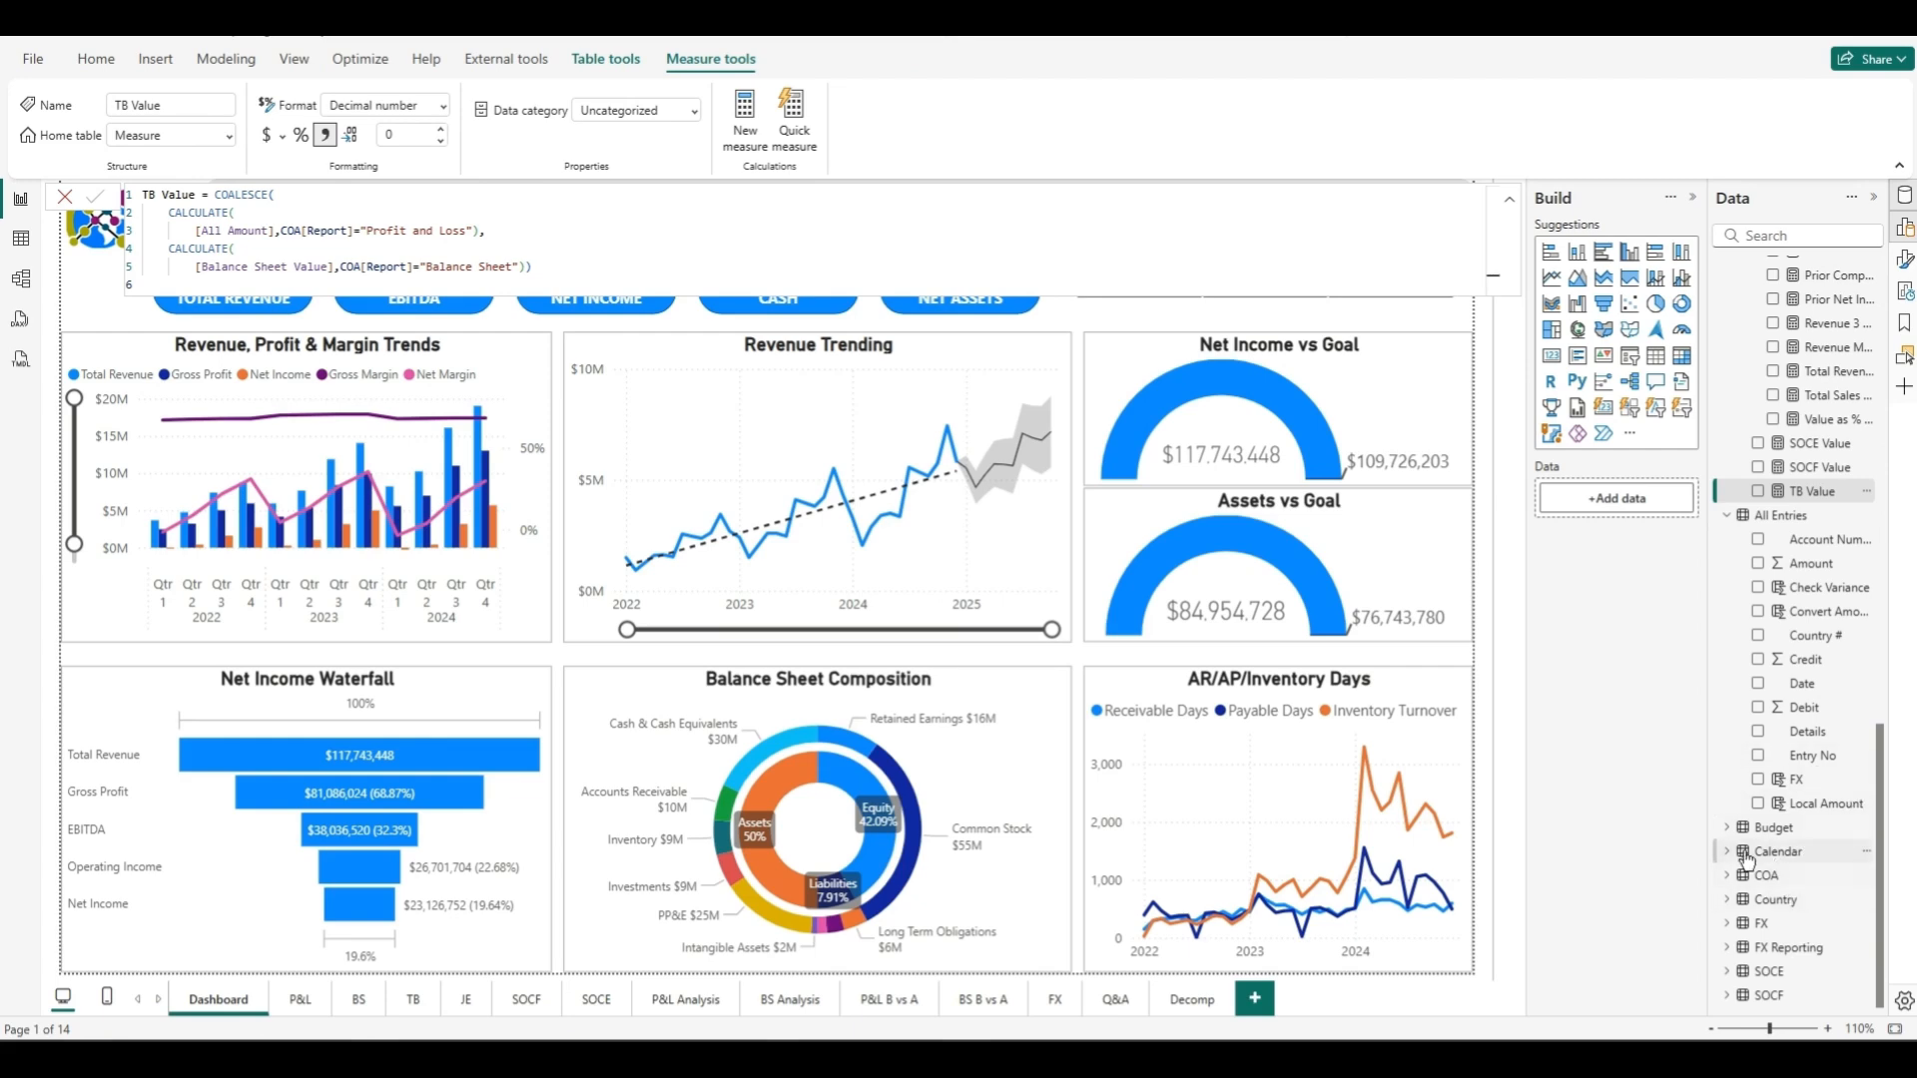
{"action": "left_click", "coordinate": [1729, 828]}
{"action": "scroll", "coordinate": [1797, 759], "scroll_direction": "down", "scroll_amount": 2}
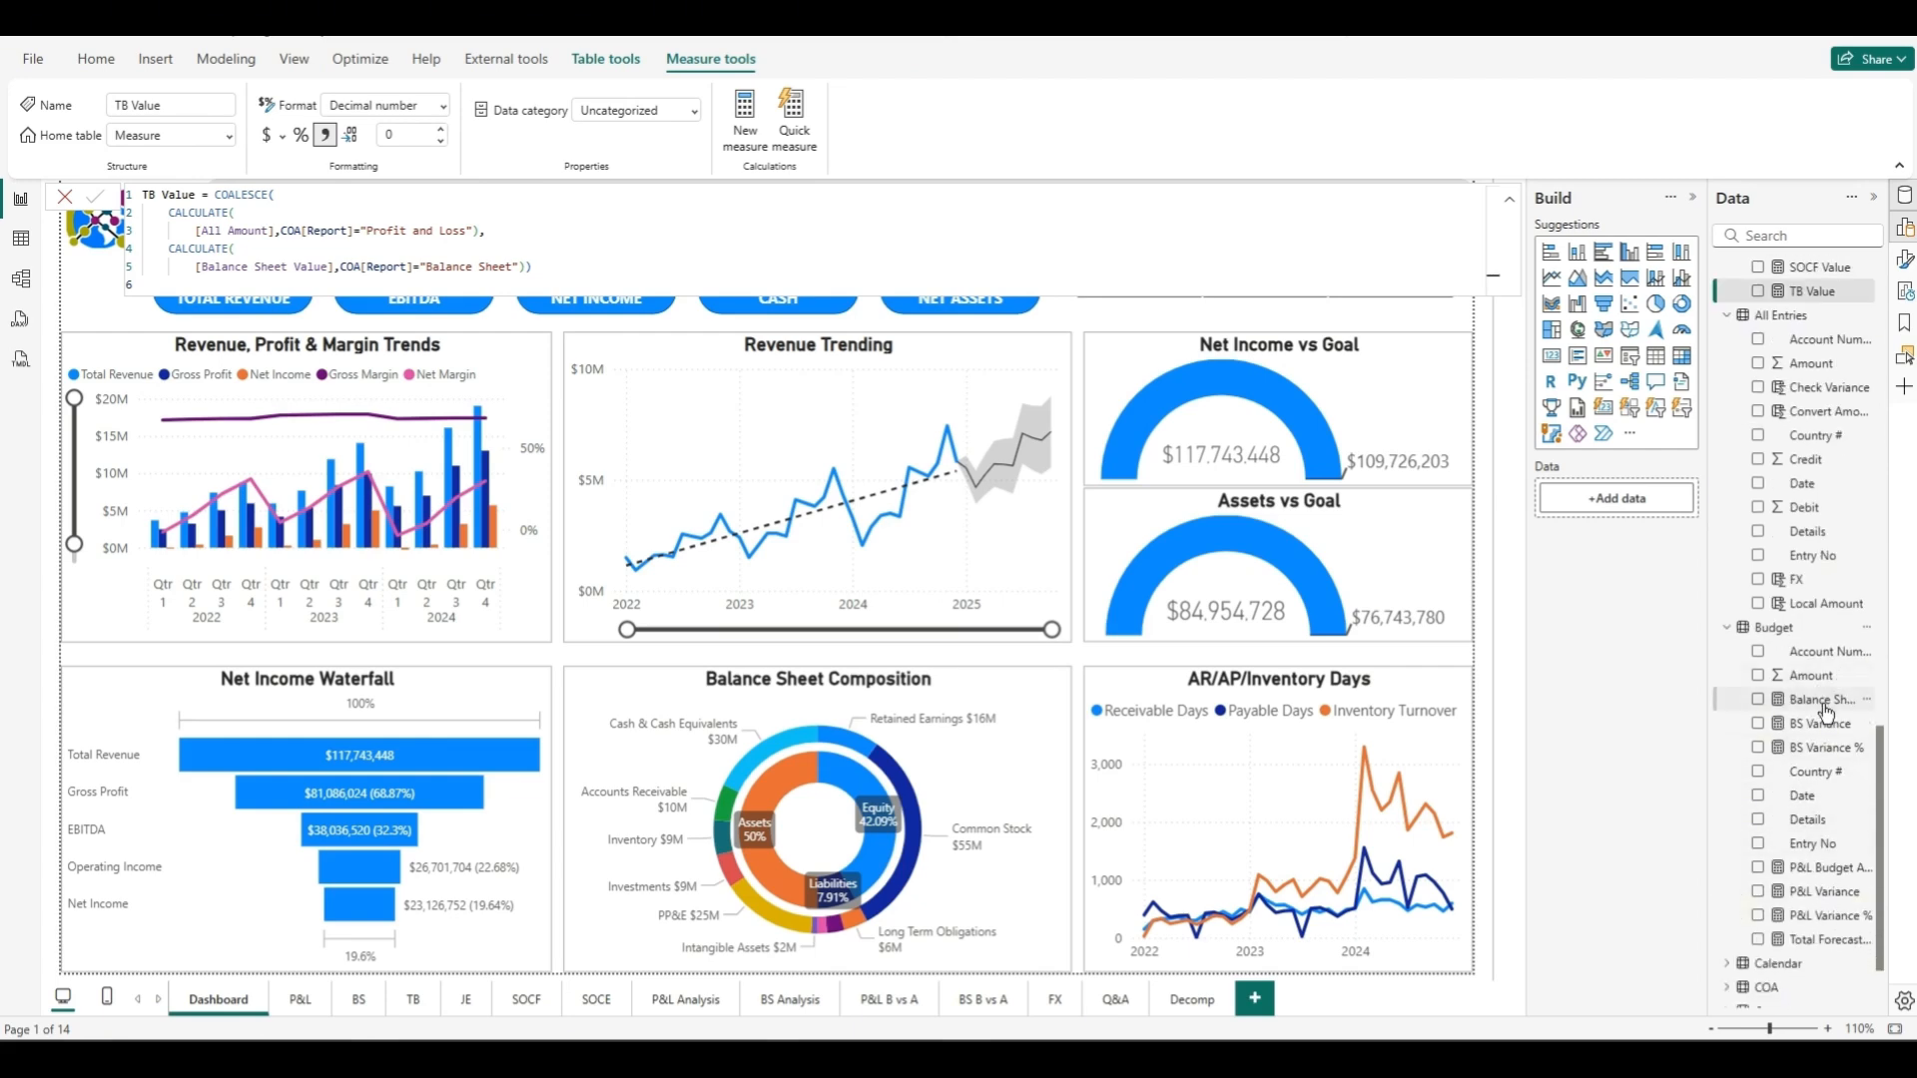
{"action": "scroll", "coordinate": [1826, 711], "scroll_direction": "down", "scroll_amount": 10}
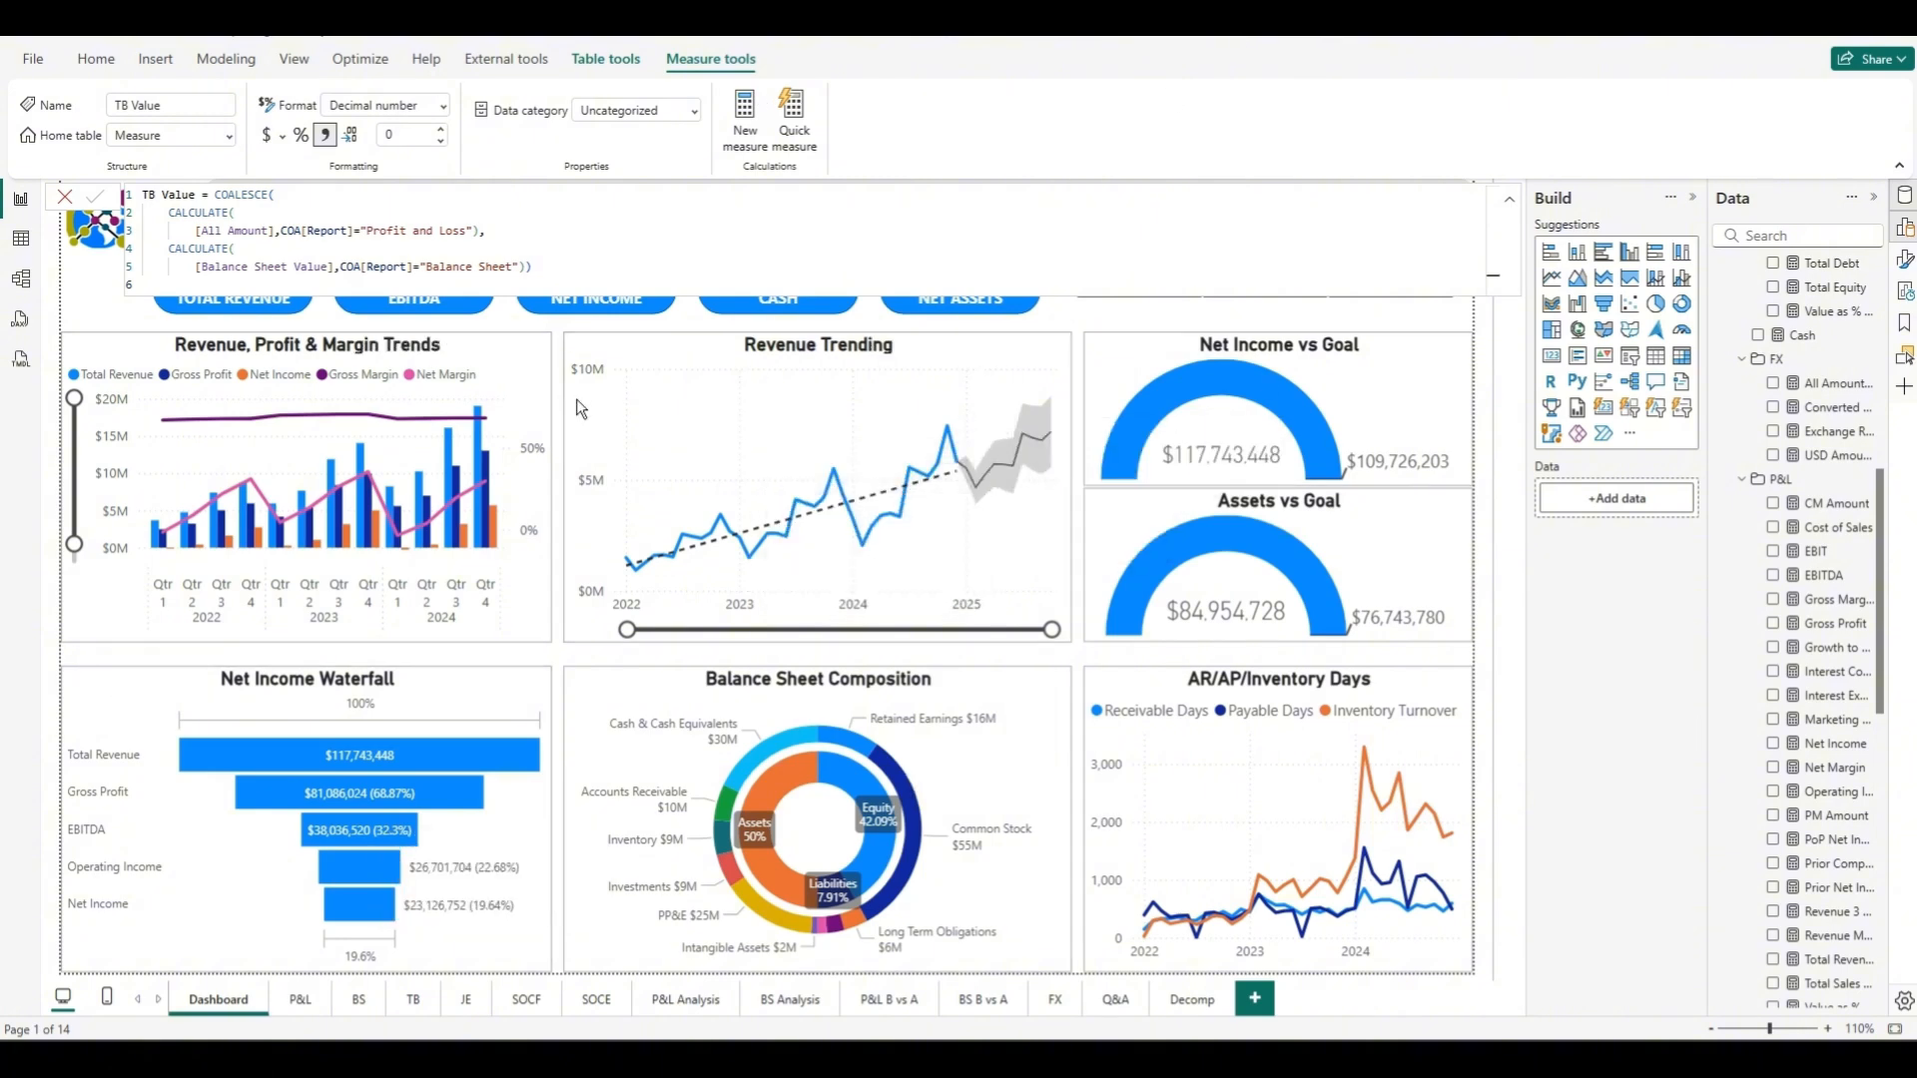
- Switch to the browser, show the LinkedIn Learning library invitation page and choose to get started
{"action": "mouse_move", "coordinate": [692, 404]}
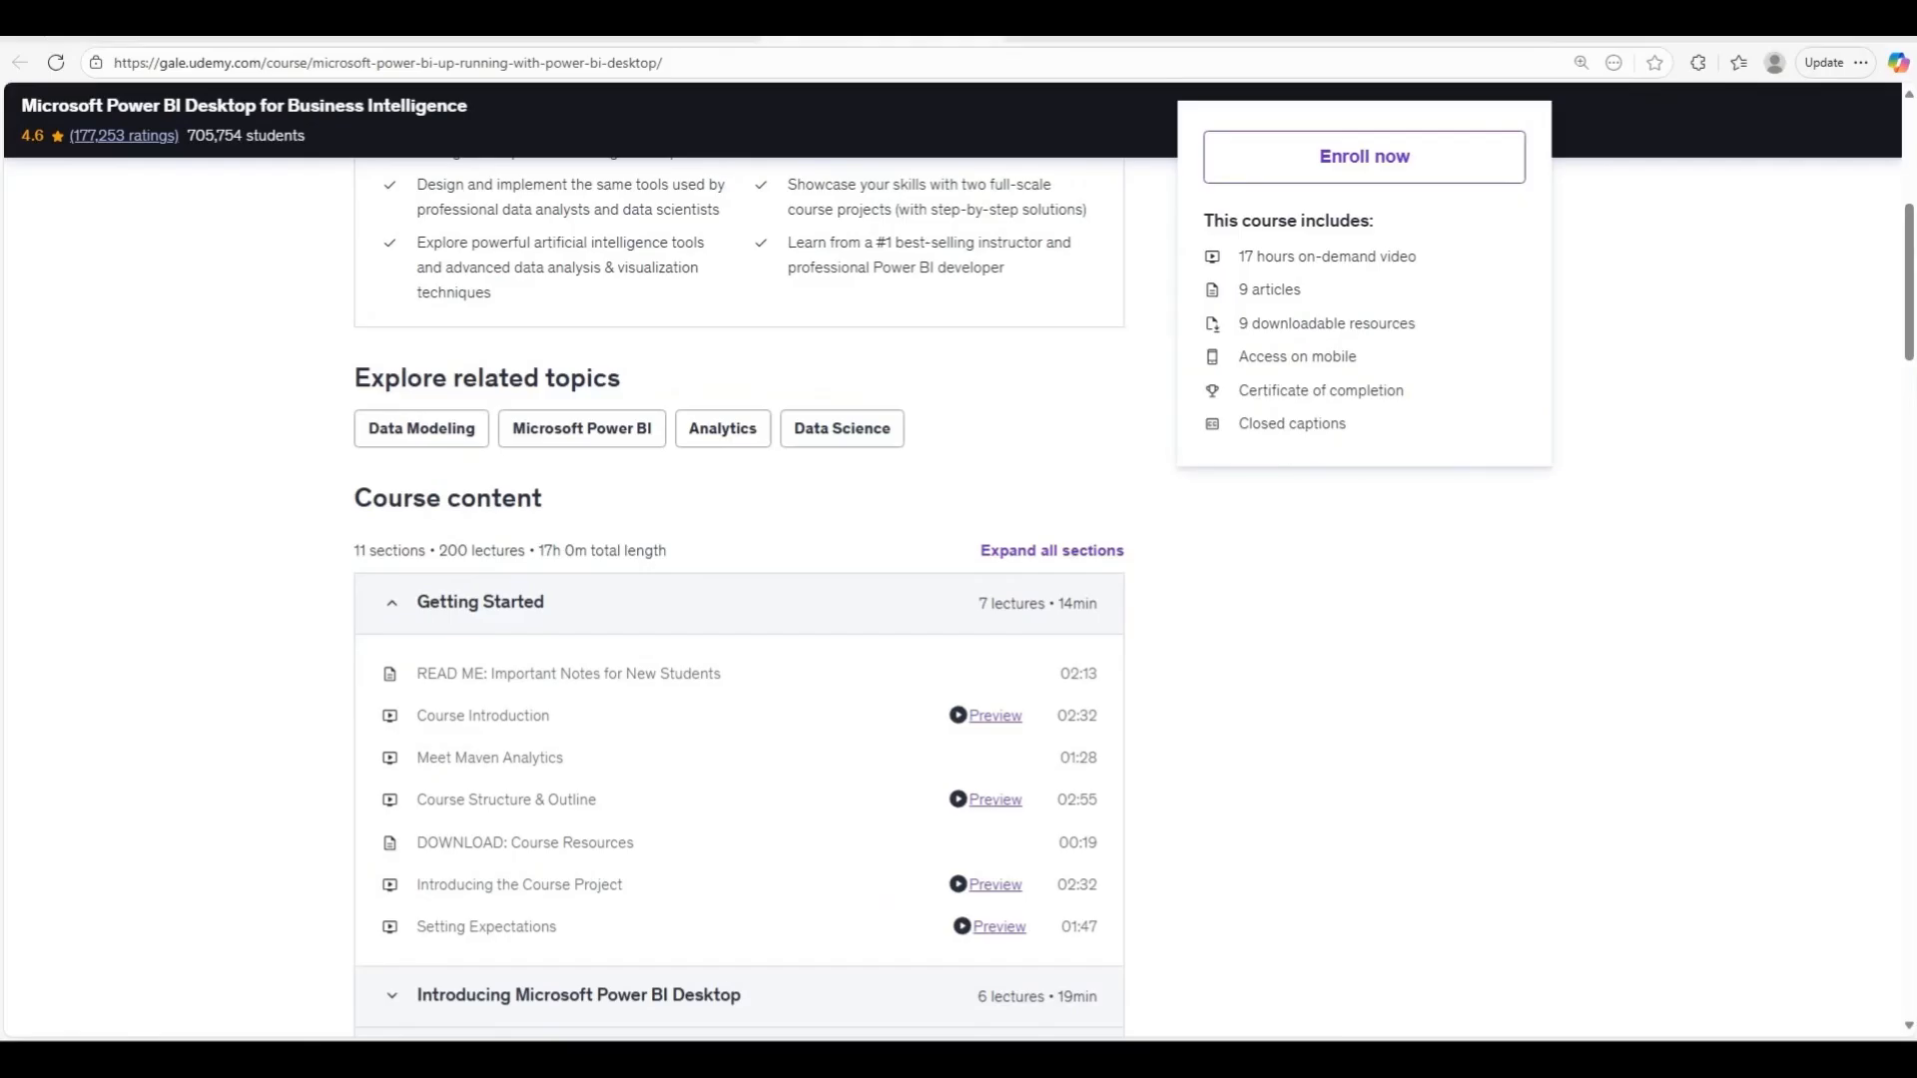
{"action": "left_click", "coordinate": [399, 42]}
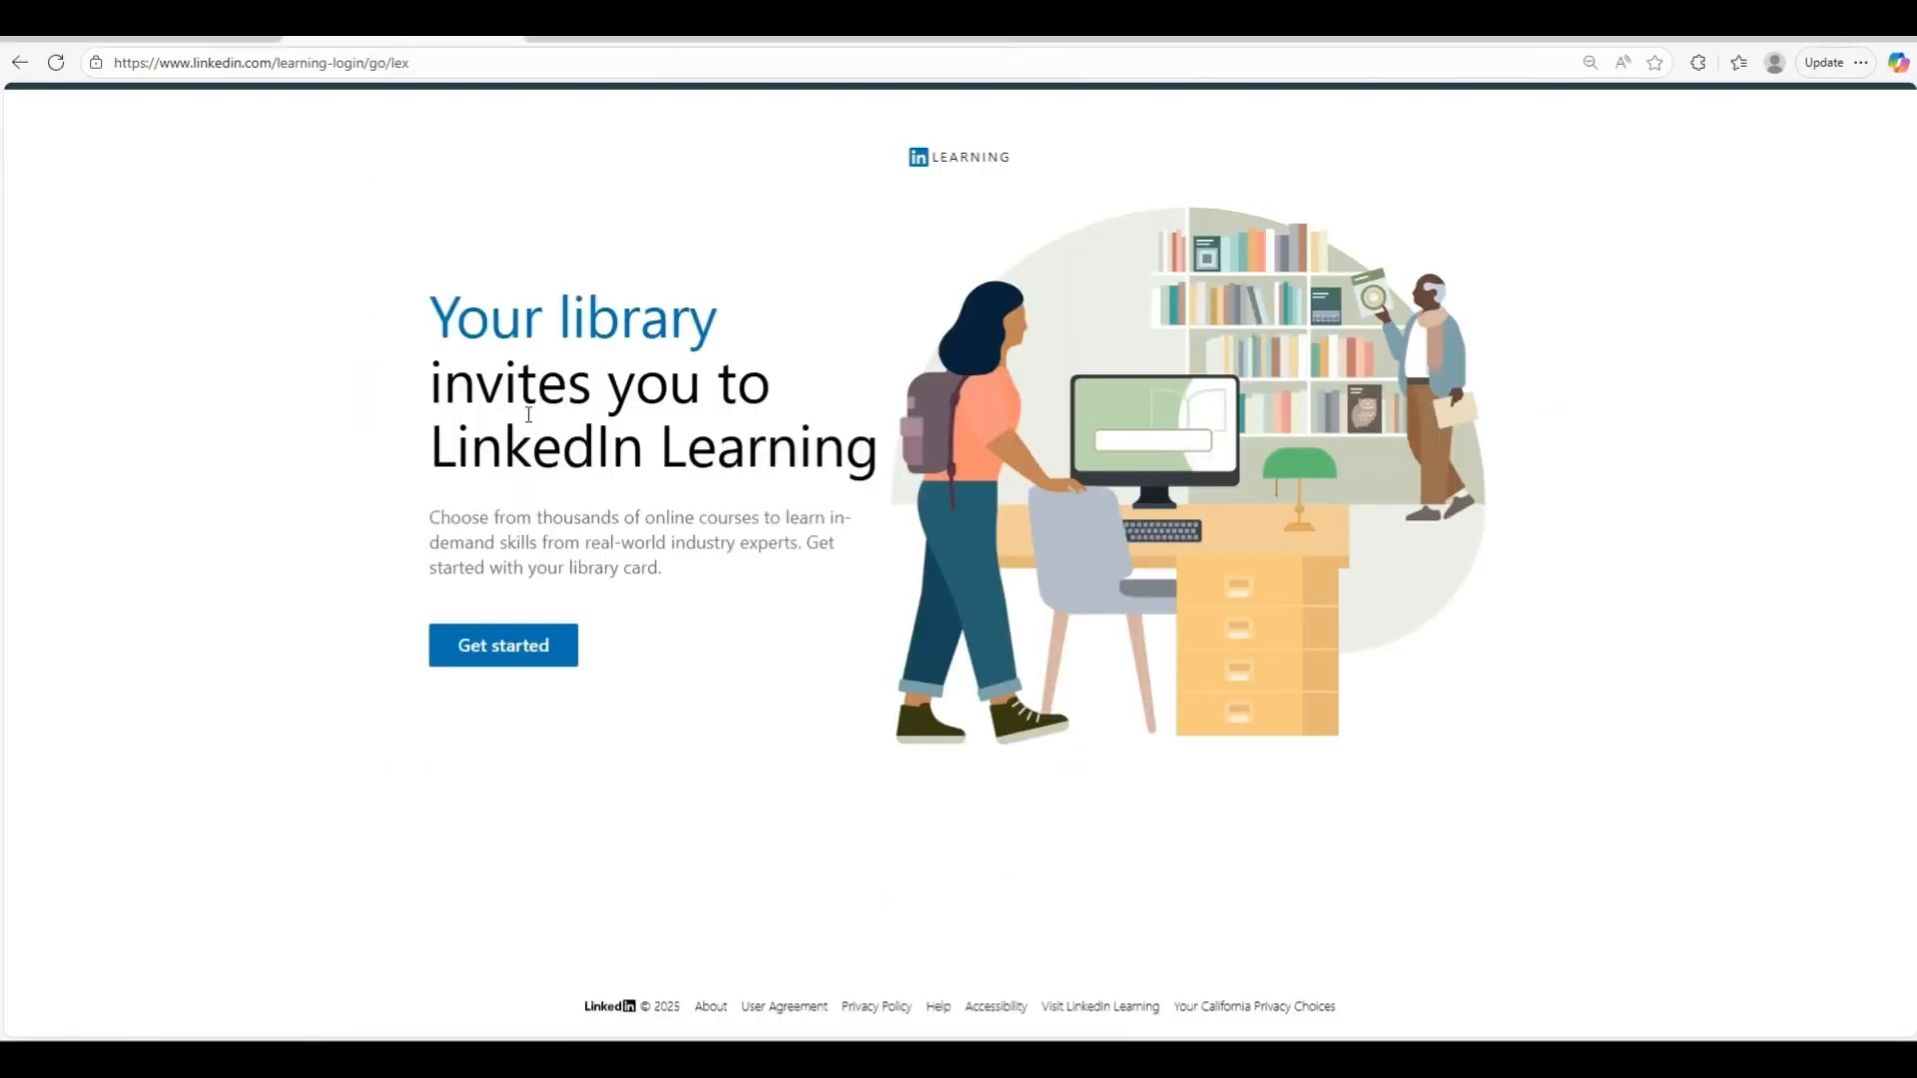
{"action": "left_click", "coordinate": [532, 656]}
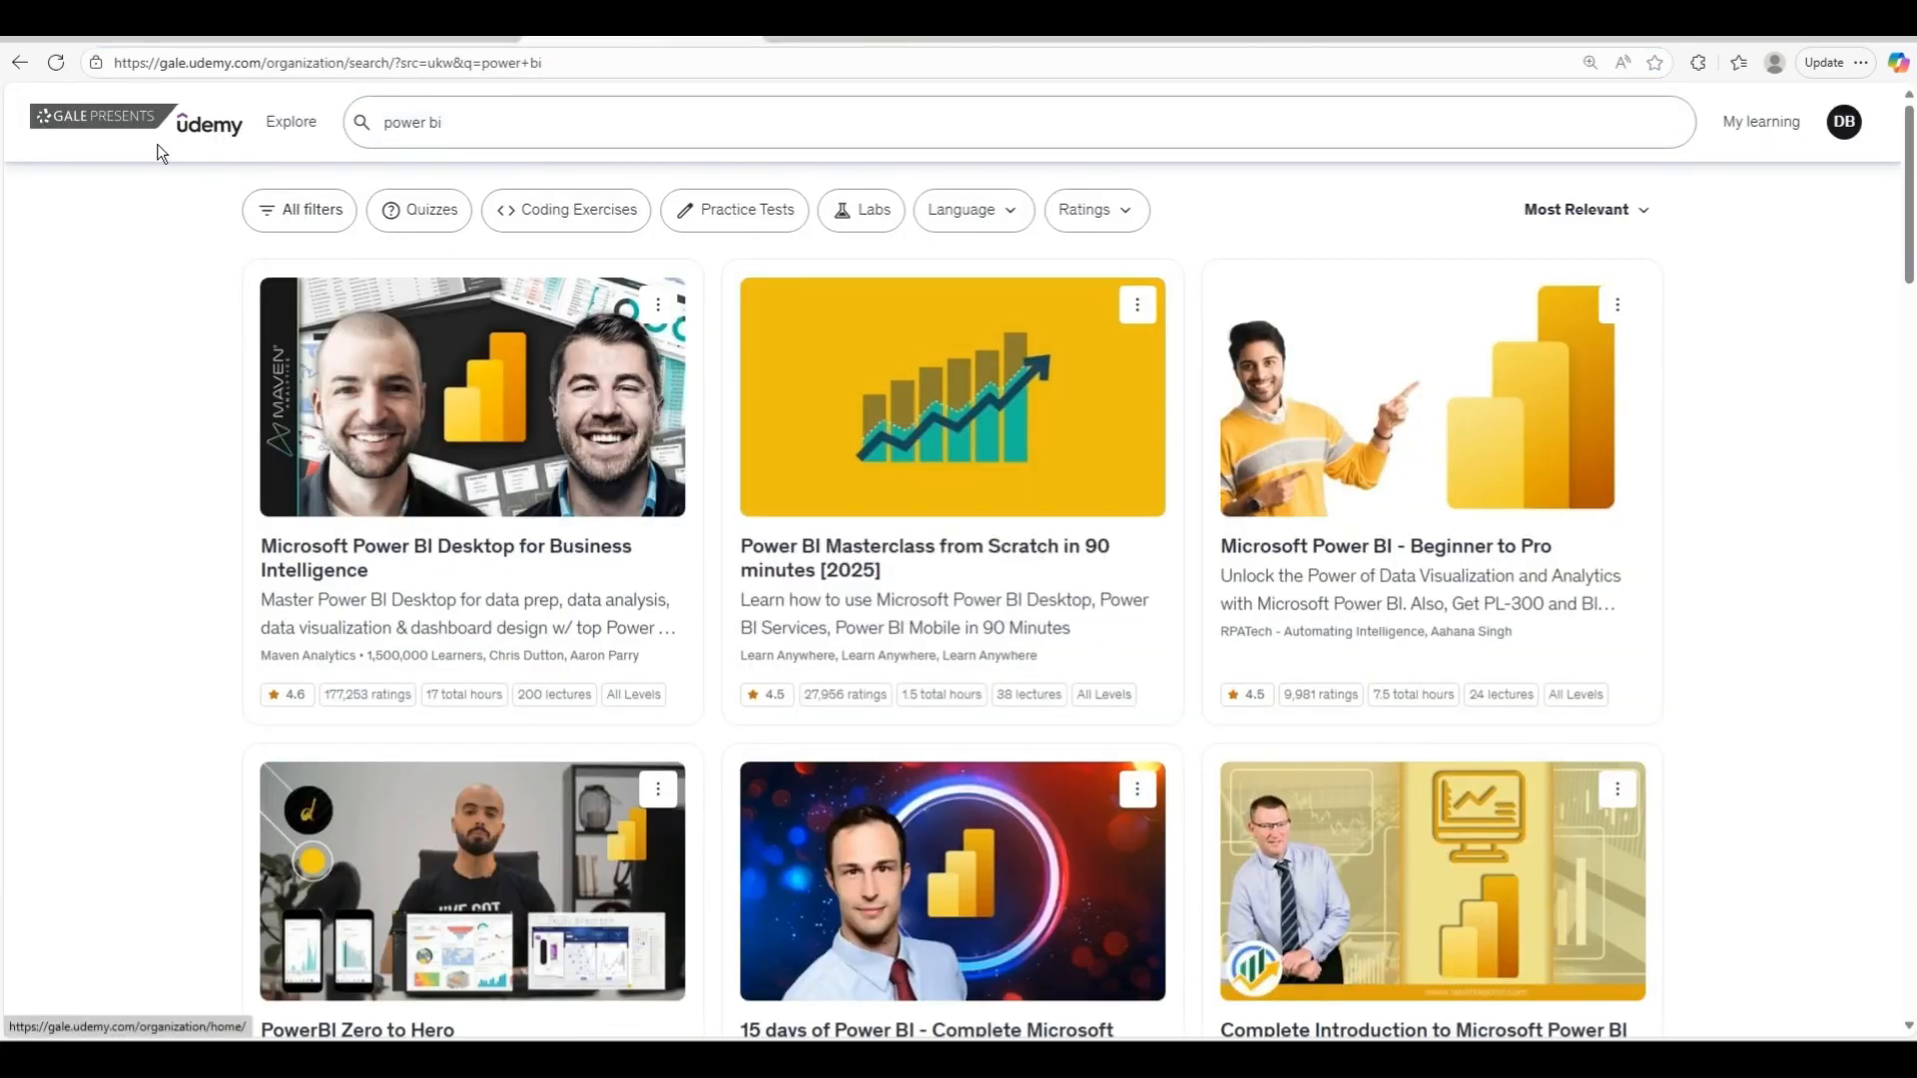
- Open the Udemy course Microsoft Power BI Desktop for Business Intelligence from the power bi search results and review its course content
{"action": "mouse_move", "coordinate": [294, 276]}
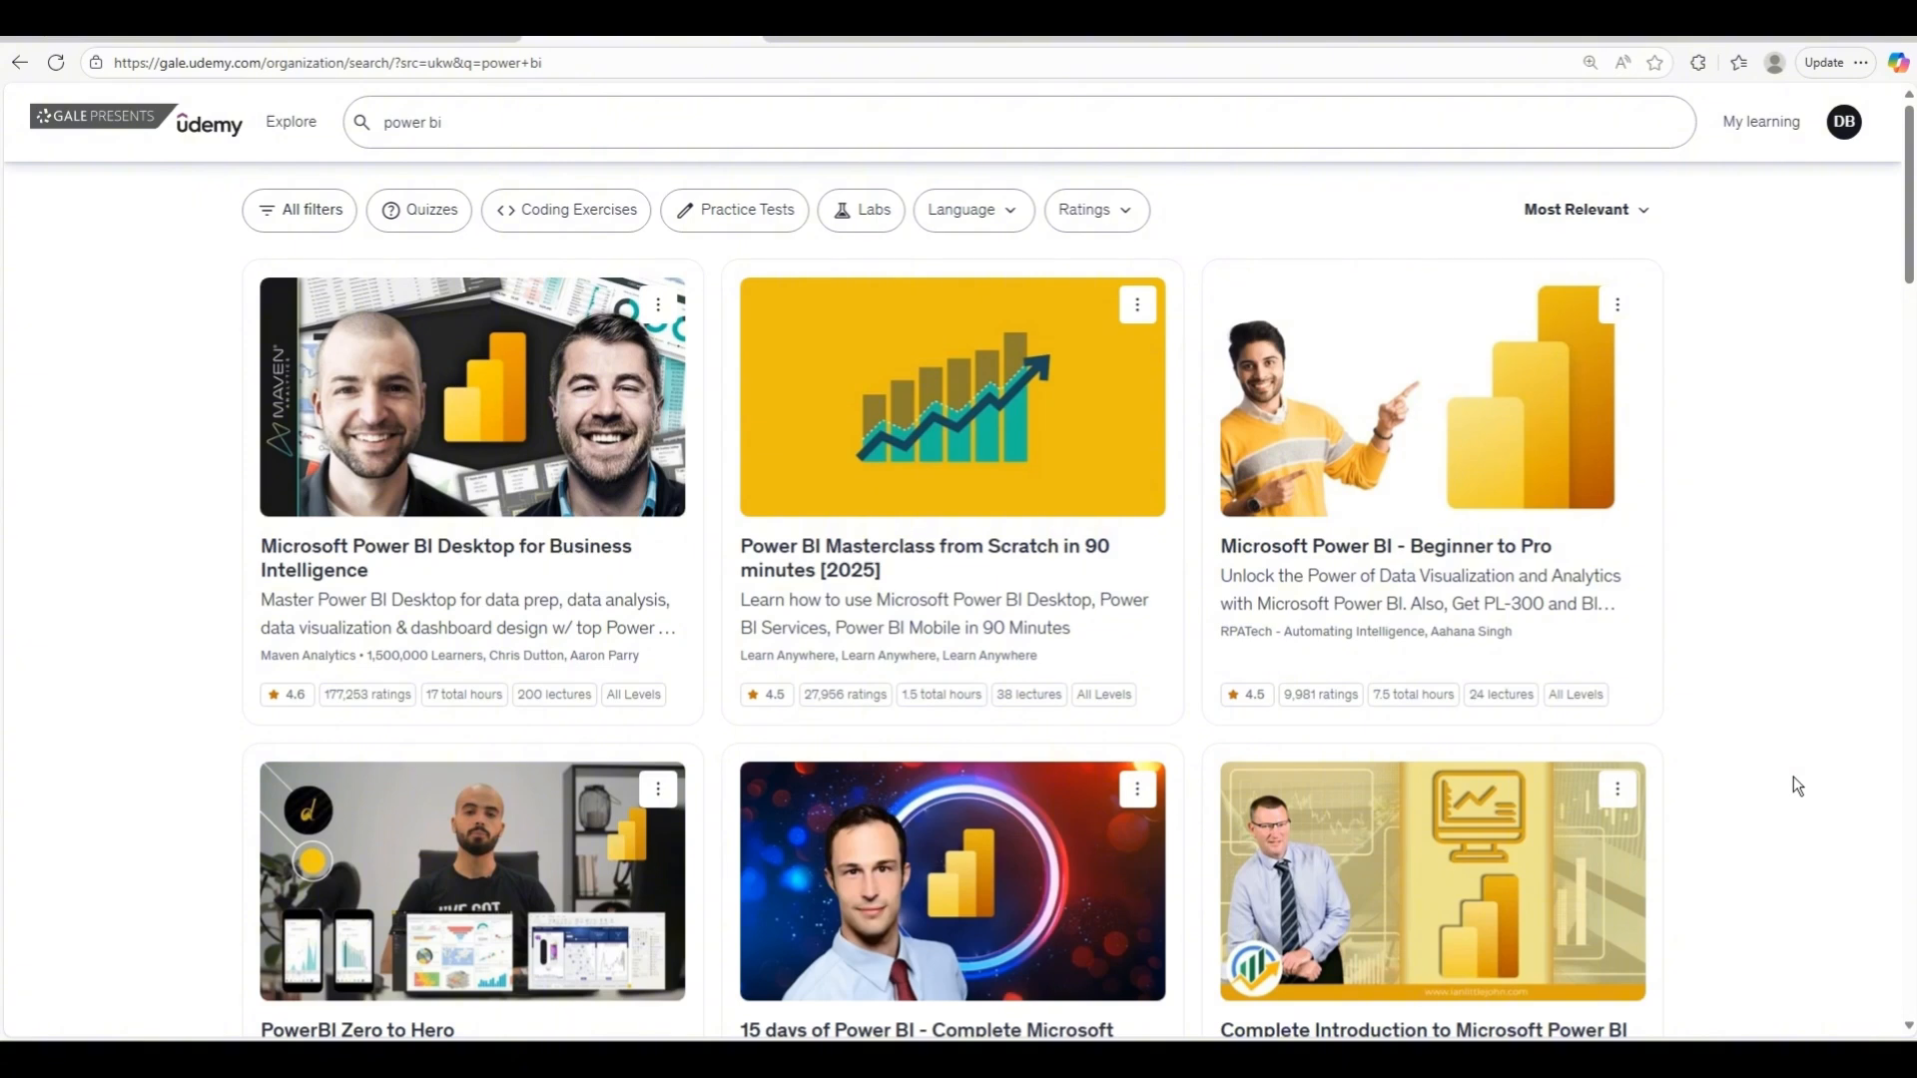
{"action": "mouse_move", "coordinate": [537, 605]}
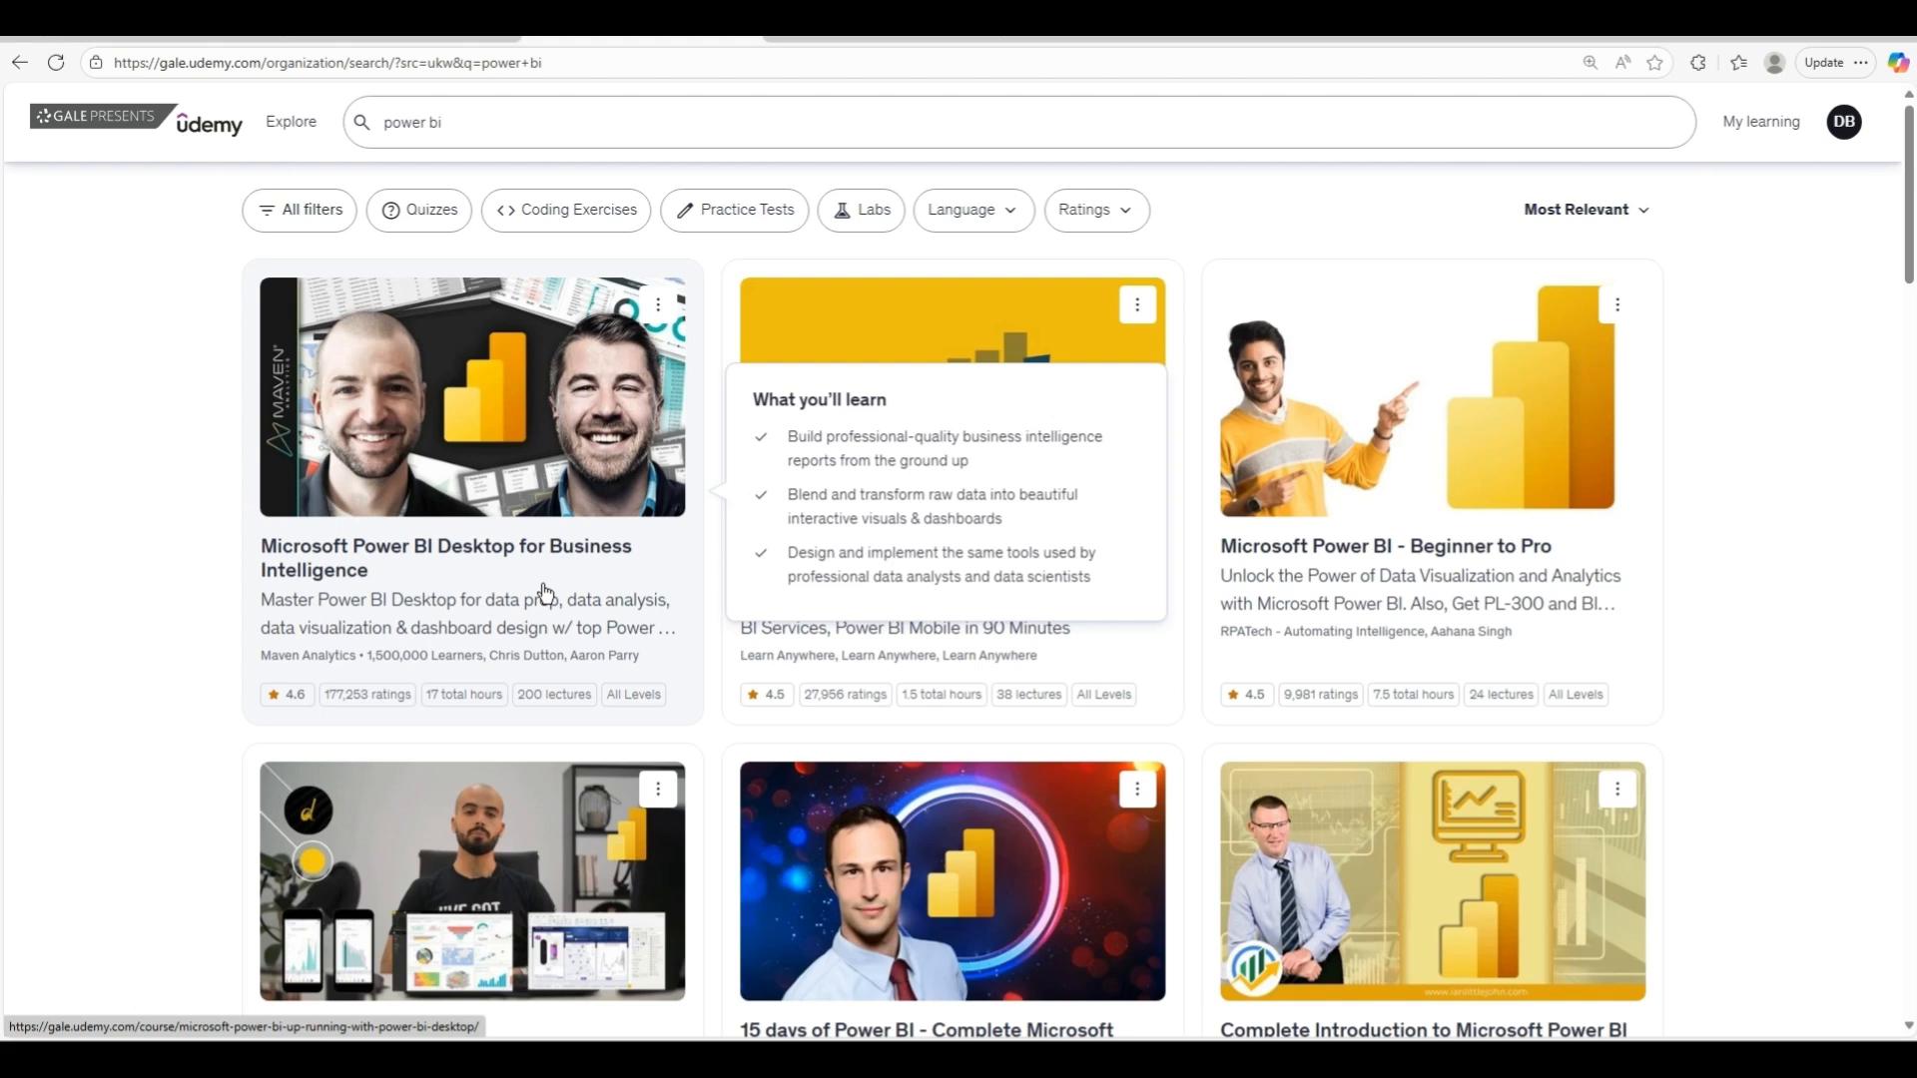
{"action": "left_click", "coordinate": [544, 594]}
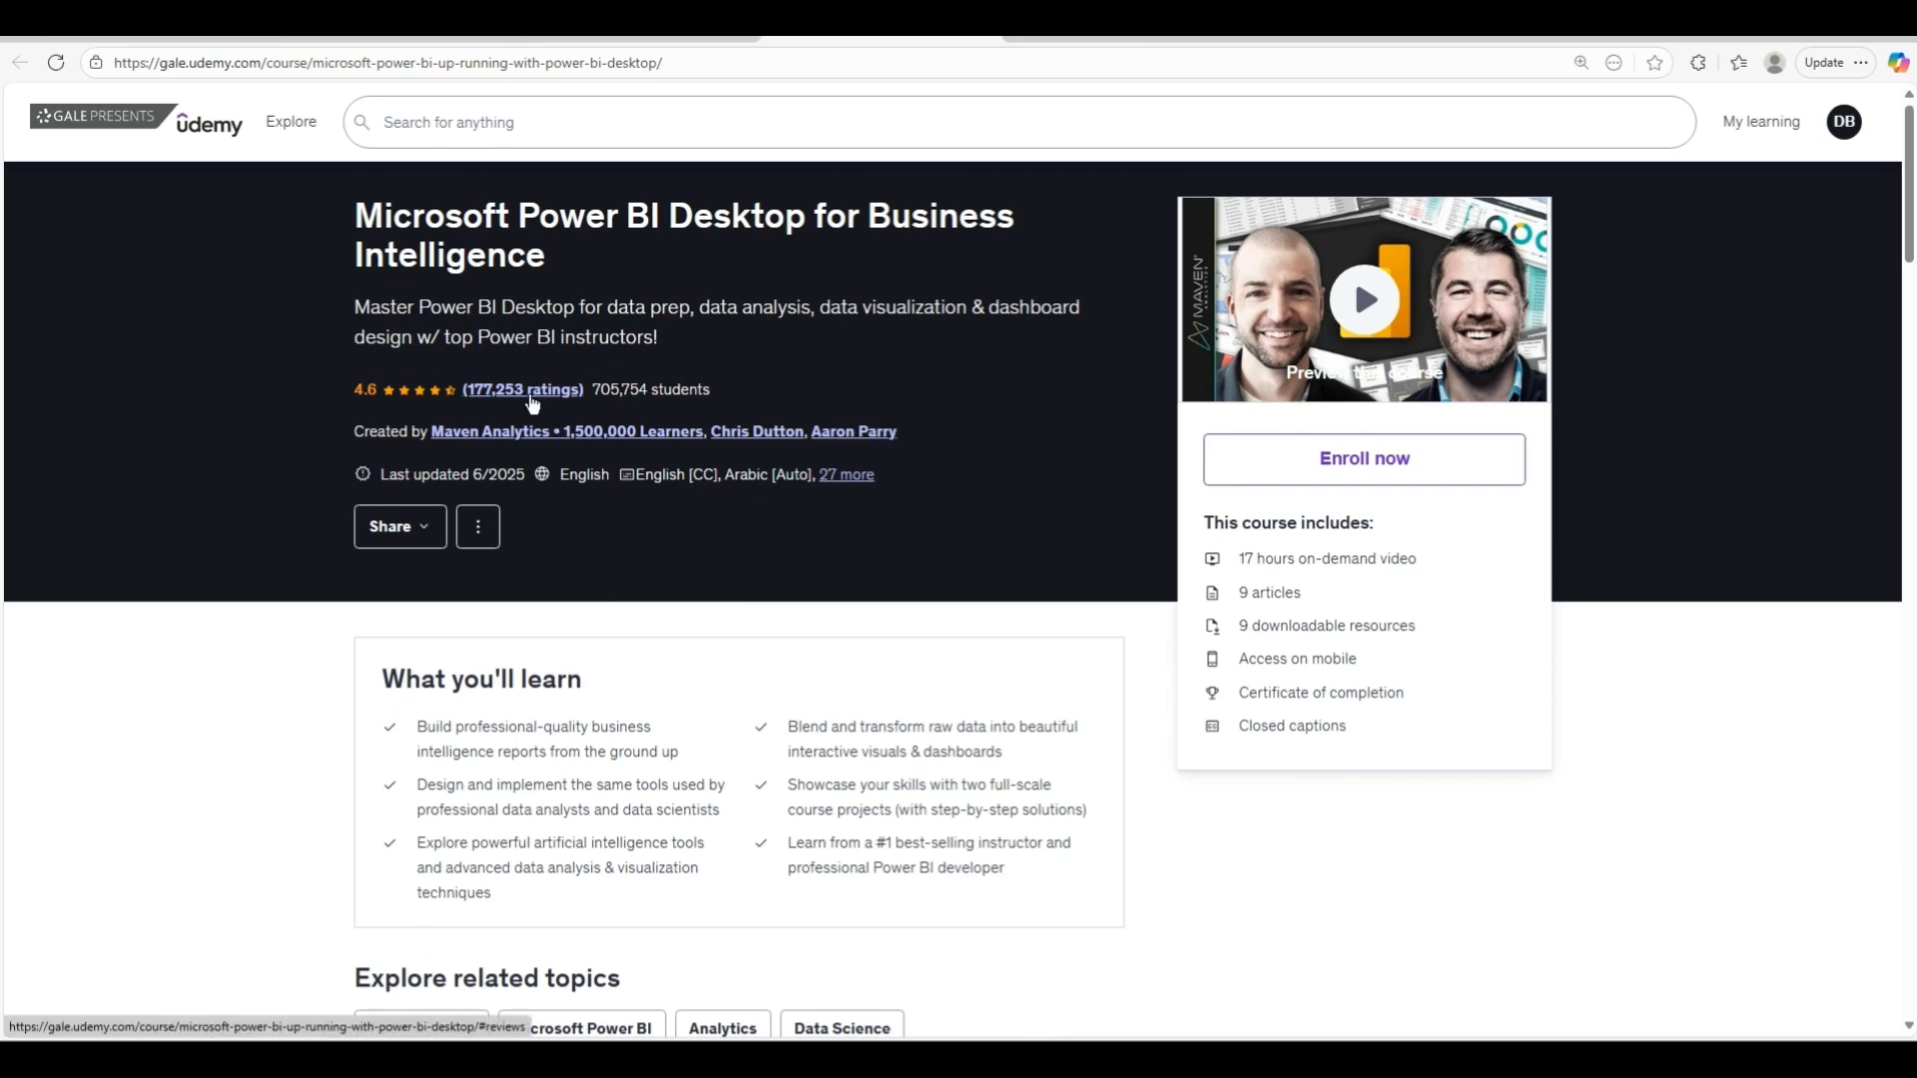
{"action": "scroll", "coordinate": [757, 703], "scroll_direction": "down", "scroll_amount": 8}
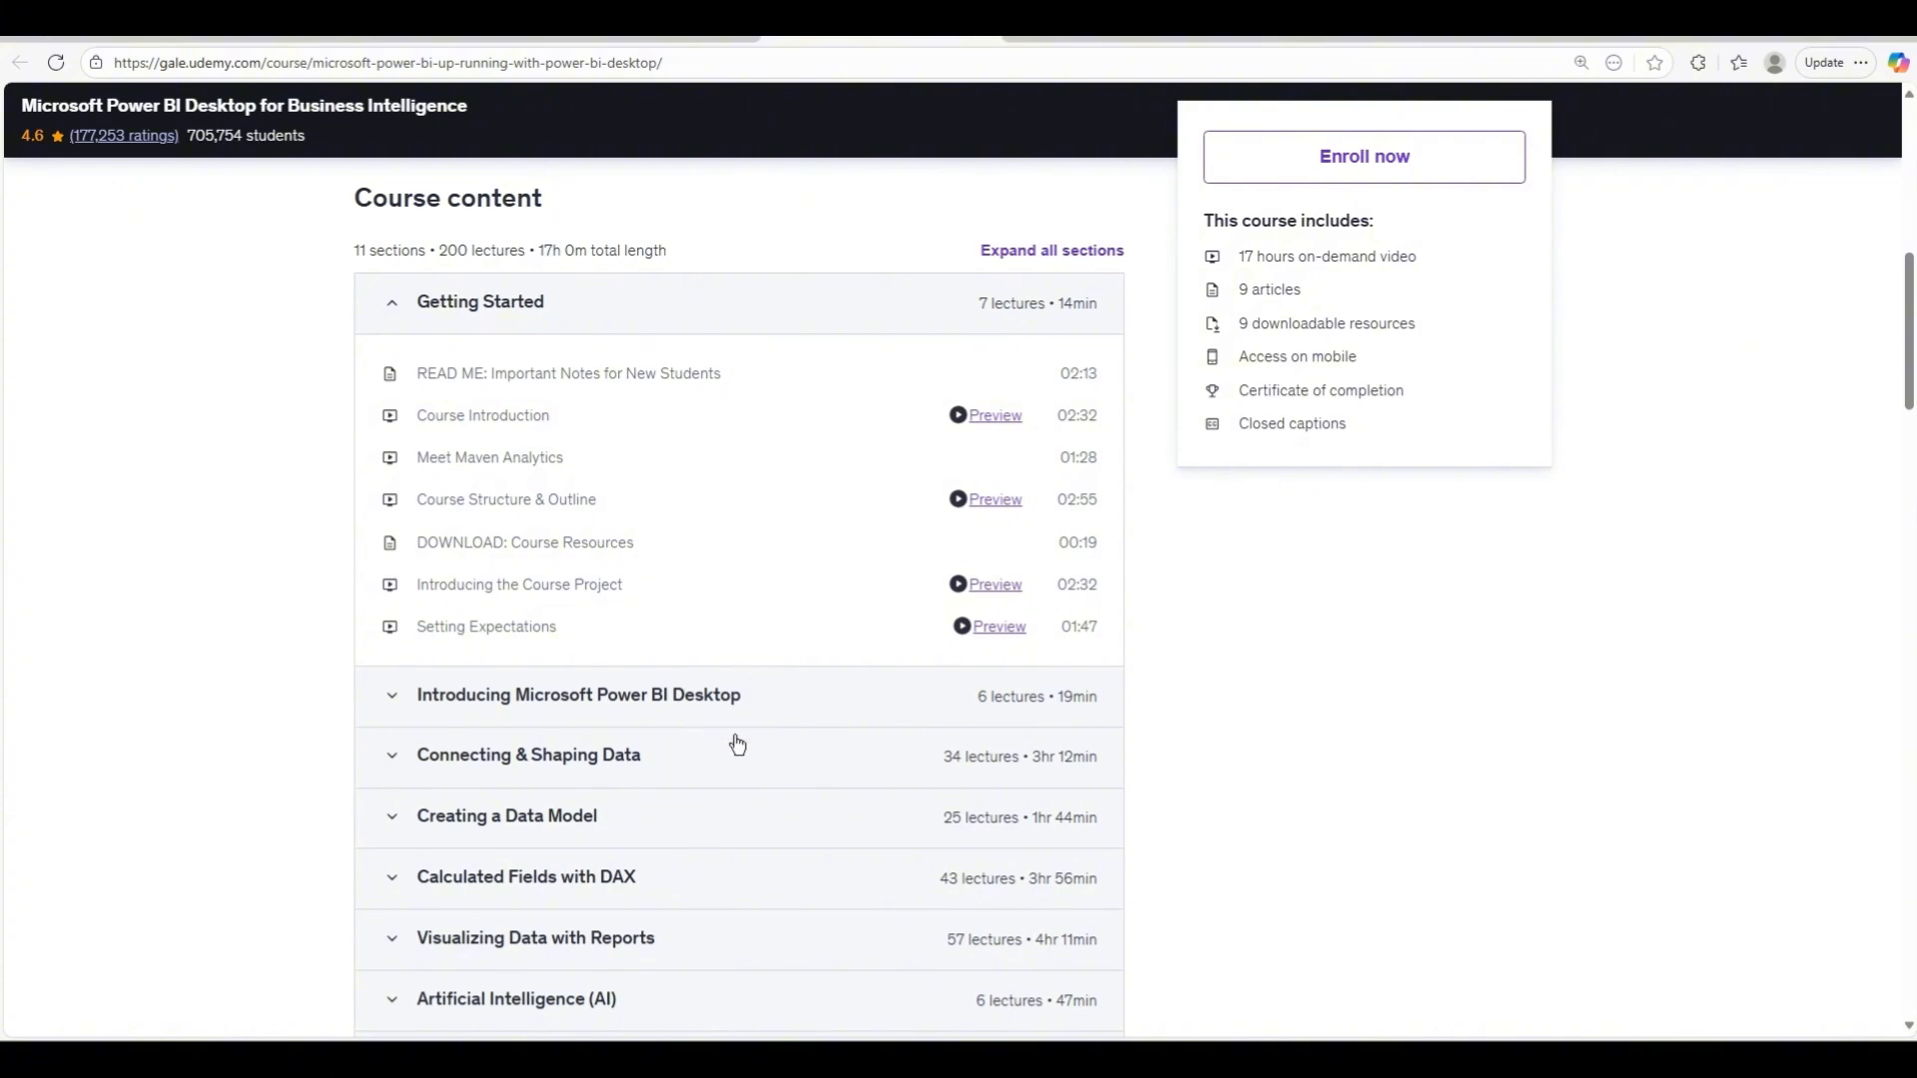
- Review the remaining course sections, from Introducing Microsoft Power BI Desktop to BONUS PROJECT: Maven Market
{"action": "scroll", "coordinate": [744, 758], "scroll_direction": "down", "scroll_amount": 1}
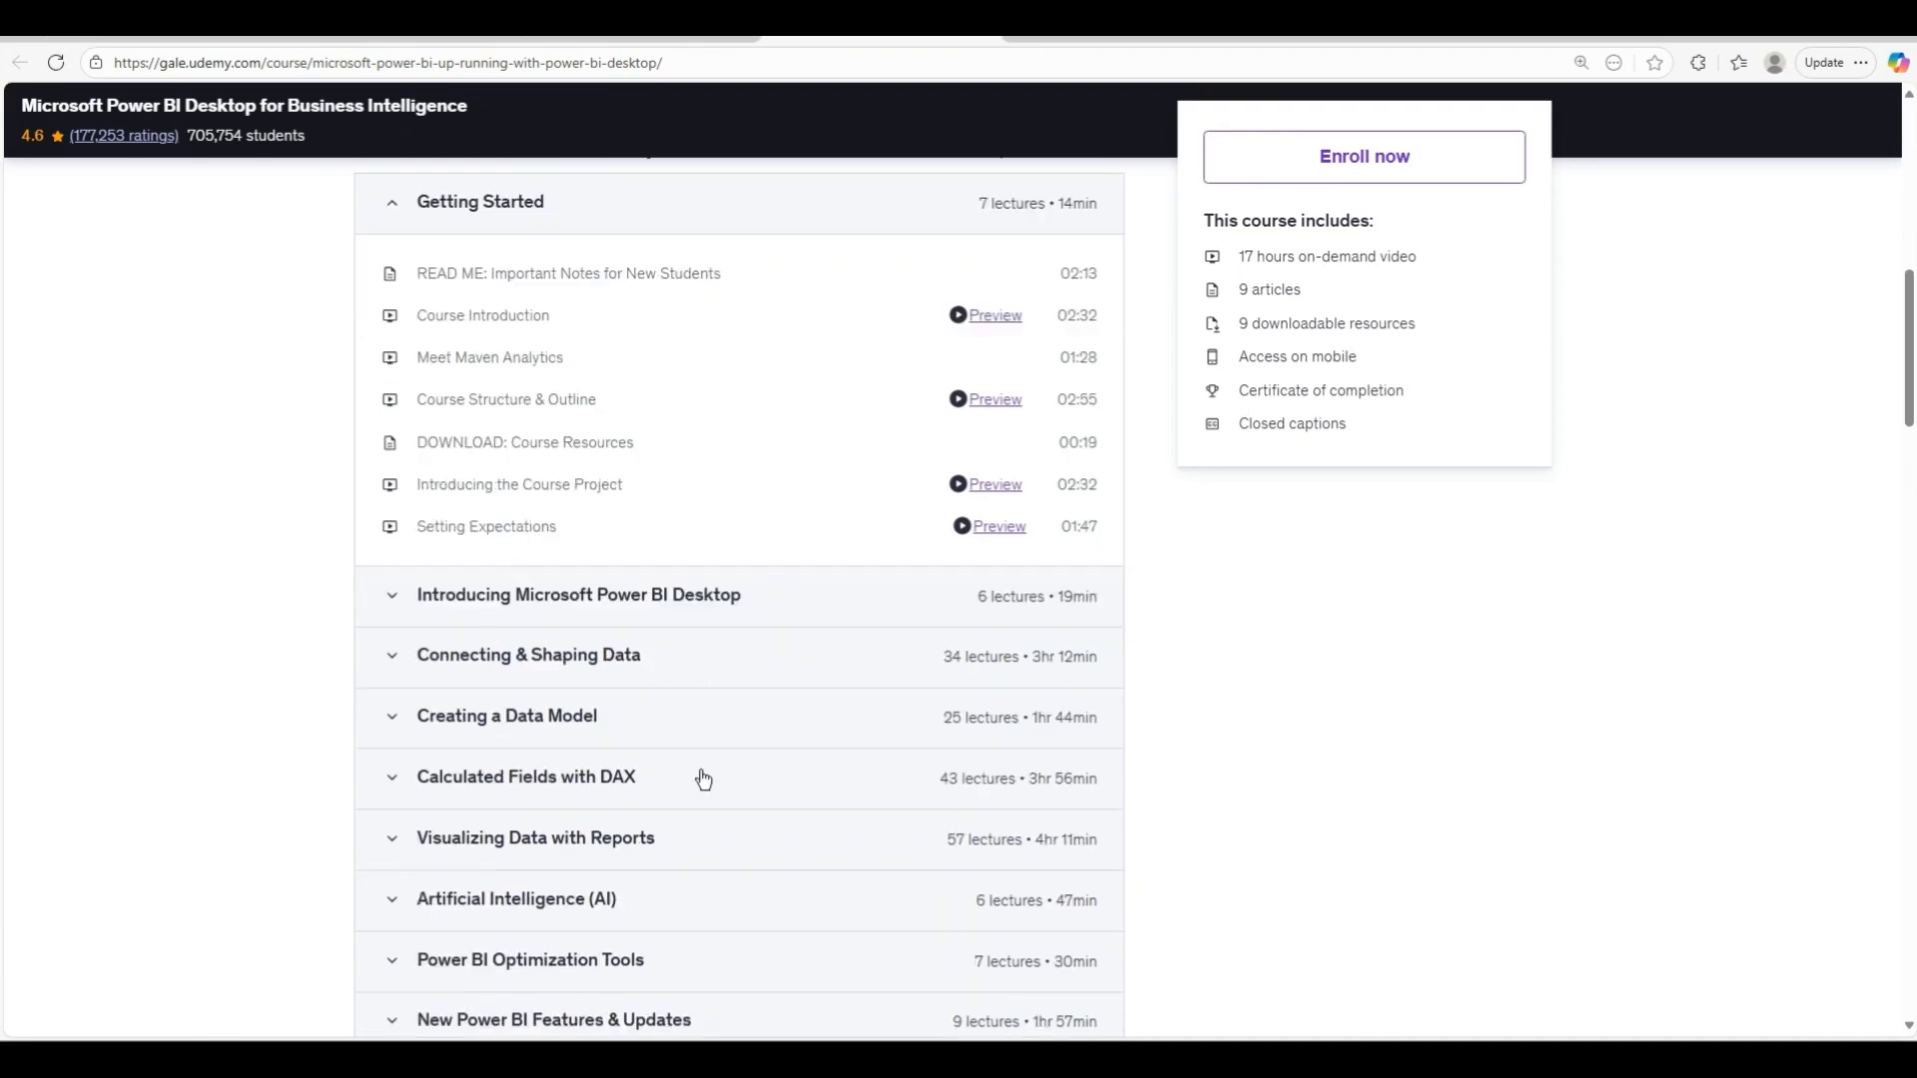
{"action": "scroll", "coordinate": [704, 780], "scroll_direction": "down", "scroll_amount": 2}
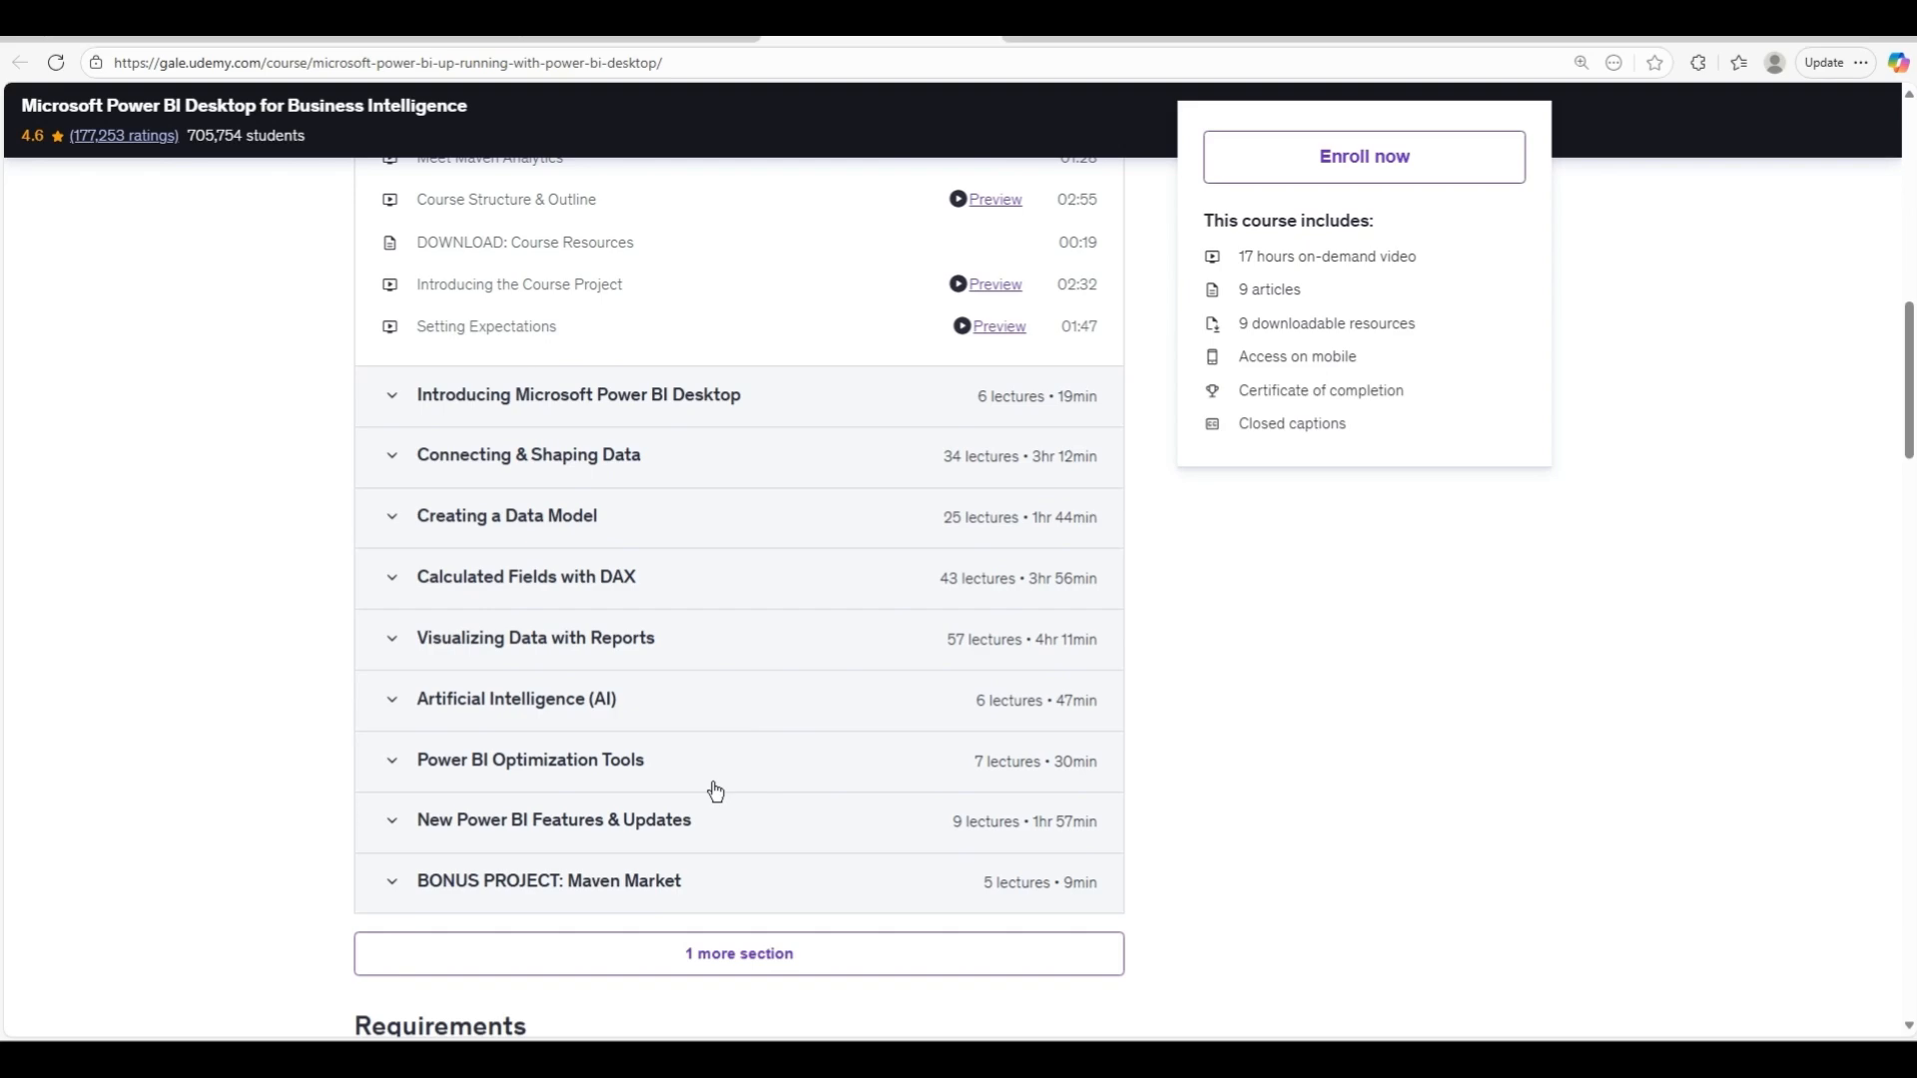
{"action": "scroll", "coordinate": [762, 783], "scroll_direction": "up", "scroll_amount": 15}
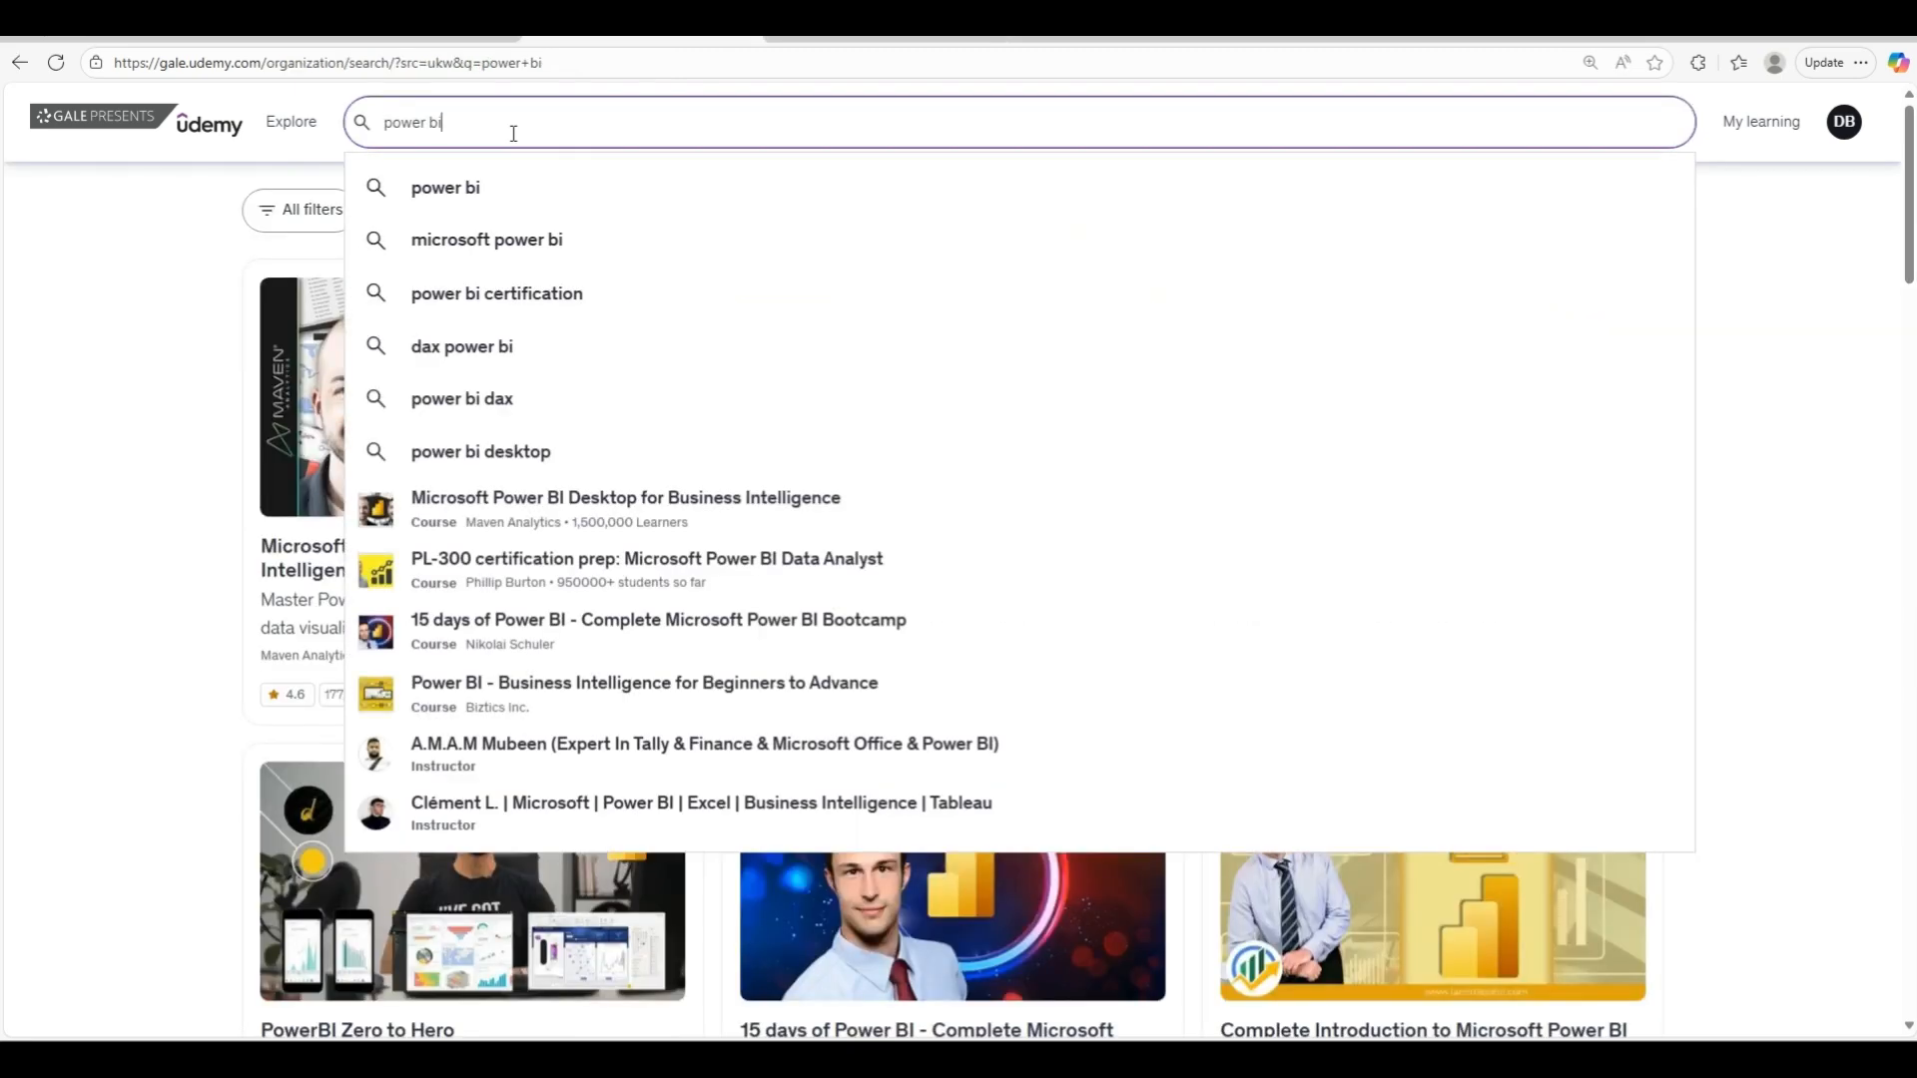
- Search Udemy for power bi service and open the course Microsoft Power BI - Up & Running With Power BI Service
{"action": "type", "text": "ser"}
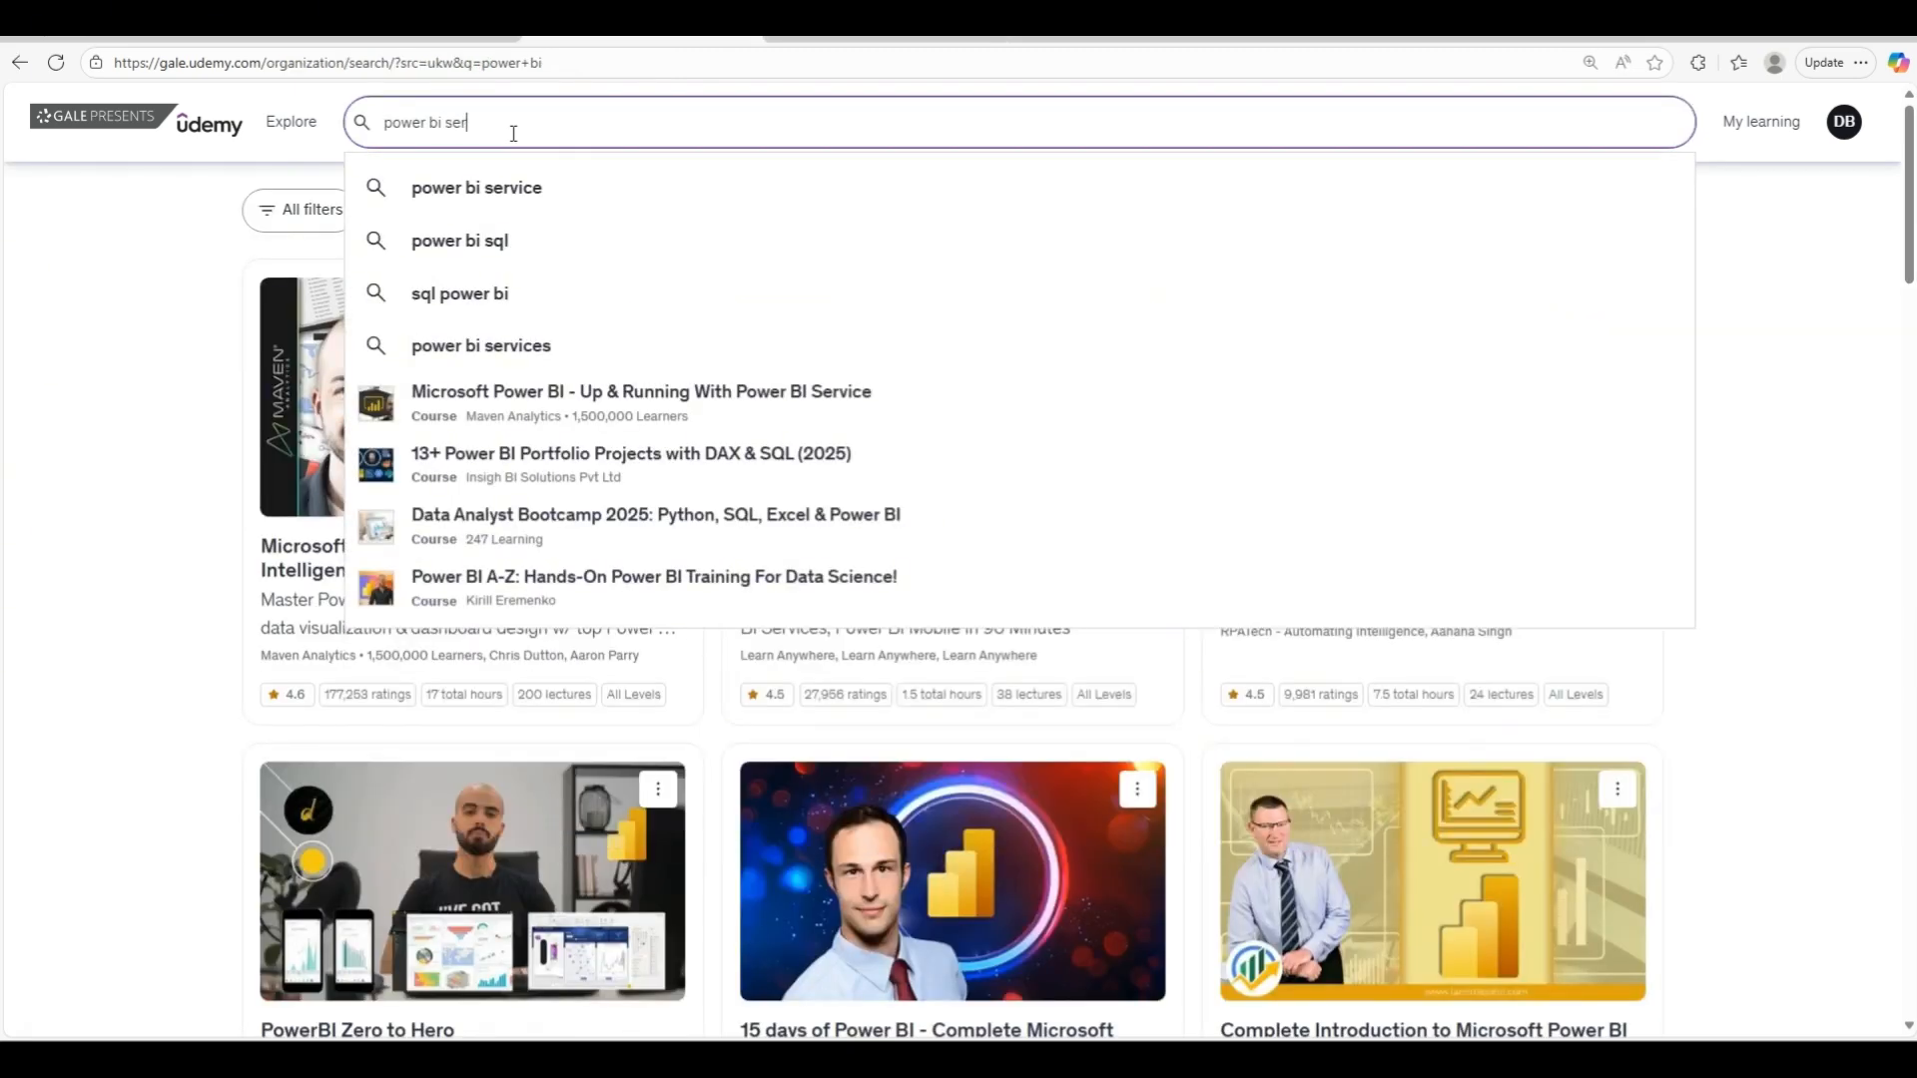
{"action": "left_click", "coordinate": [549, 181]}
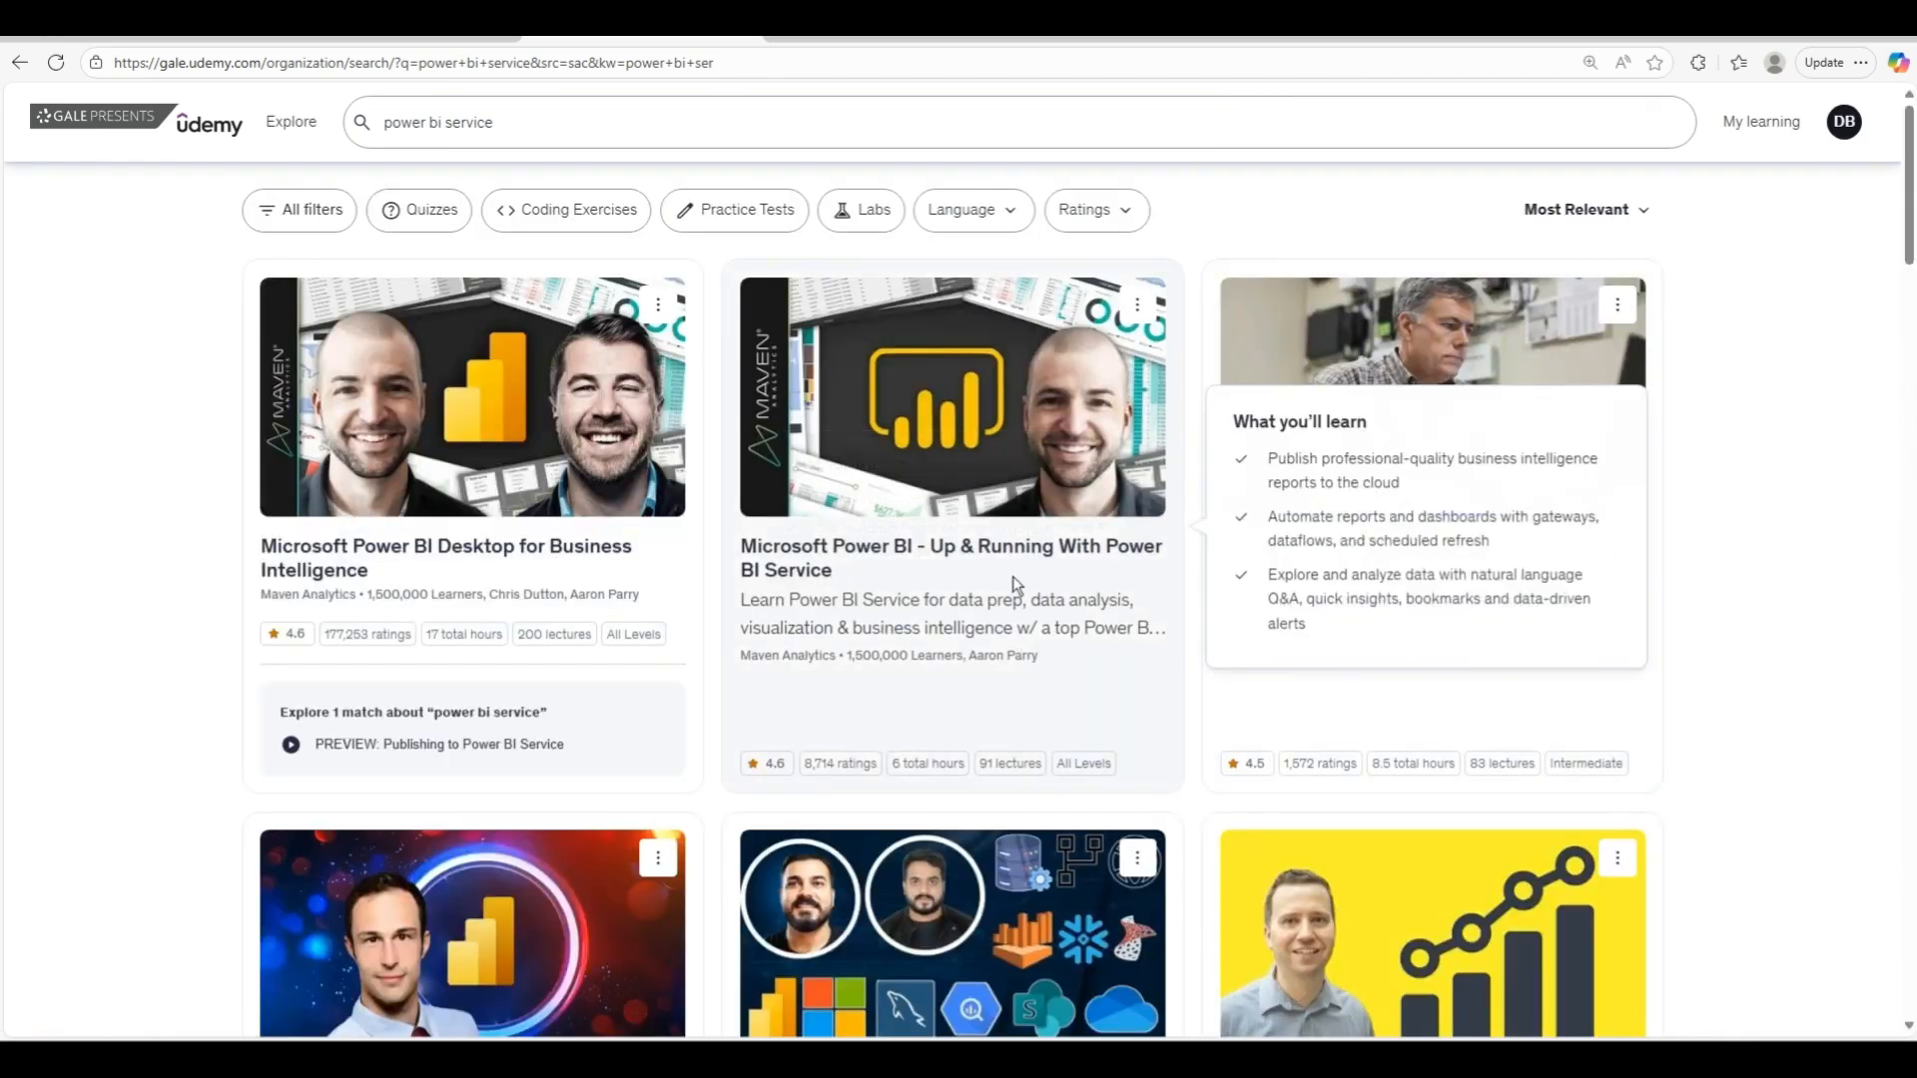
{"action": "left_click", "coordinate": [1013, 586]}
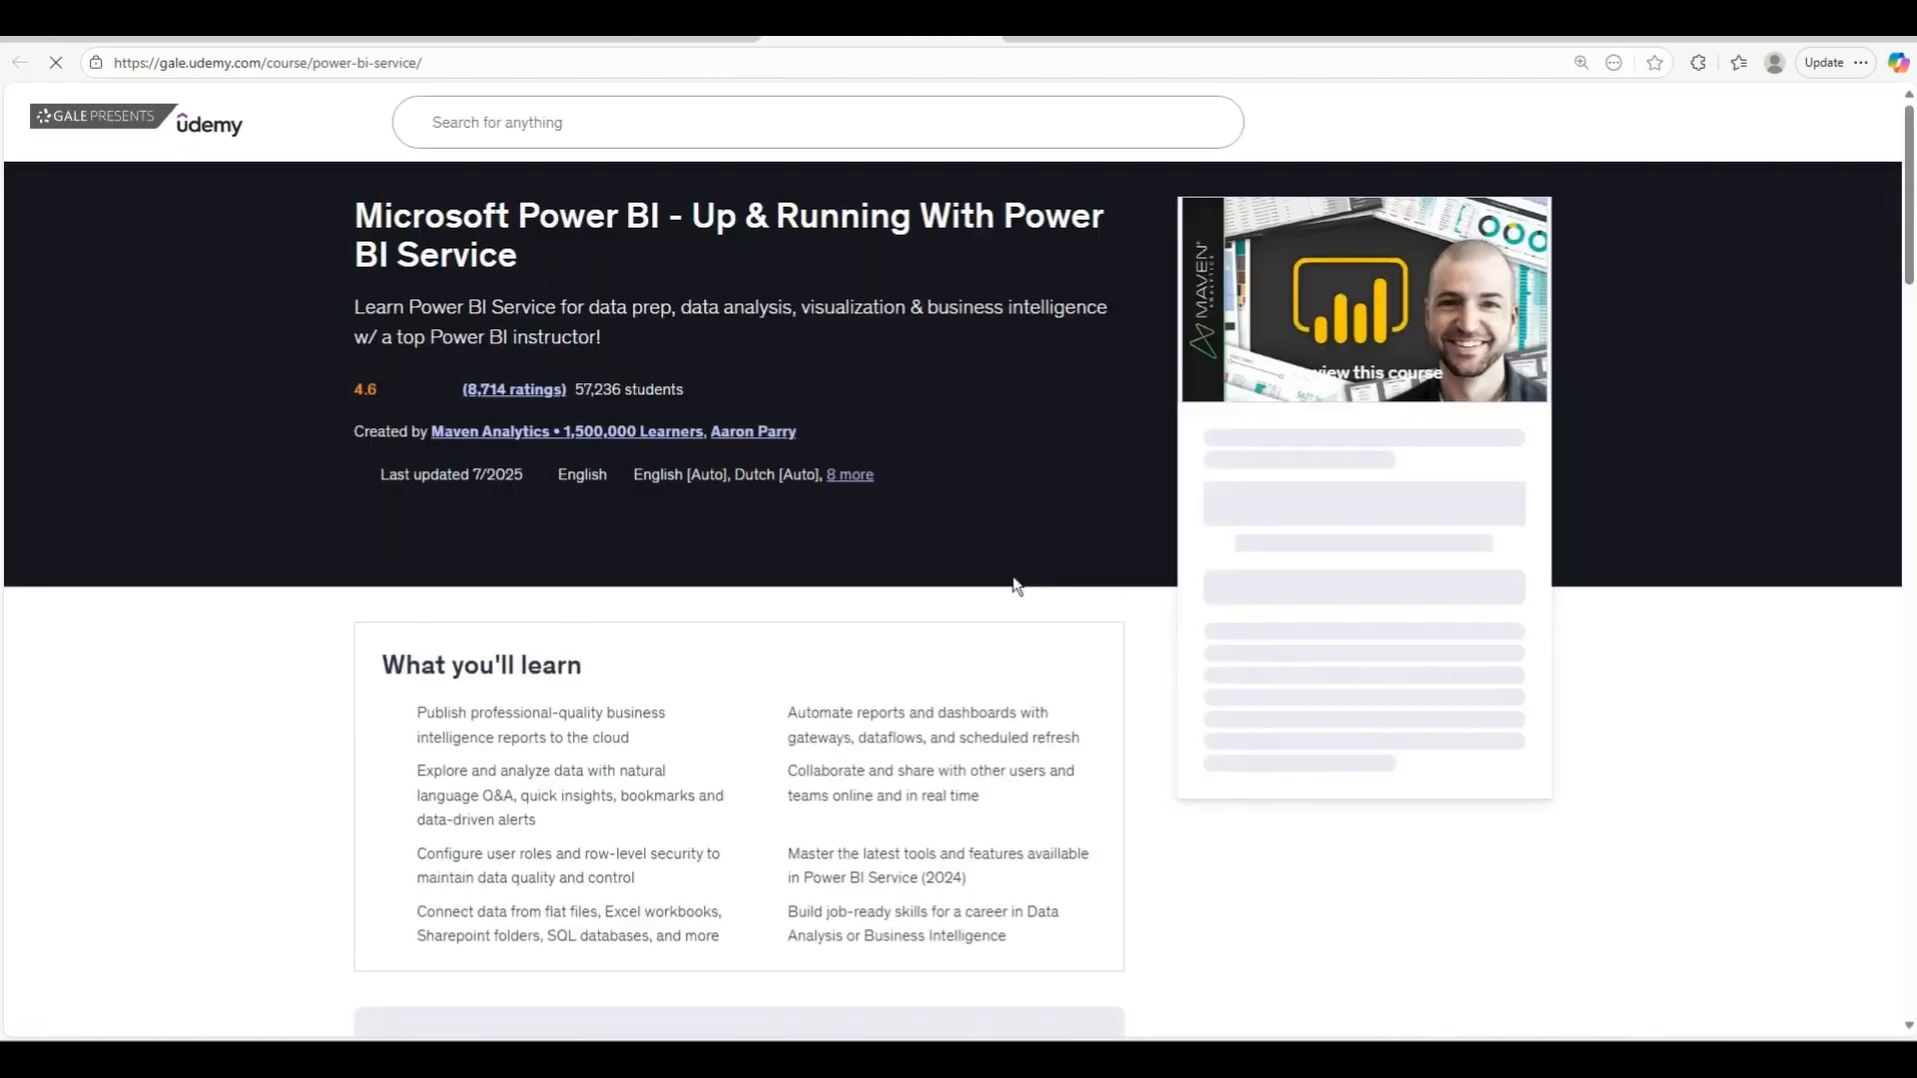
{"action": "scroll", "coordinate": [749, 649], "scroll_direction": "down", "scroll_amount": 2}
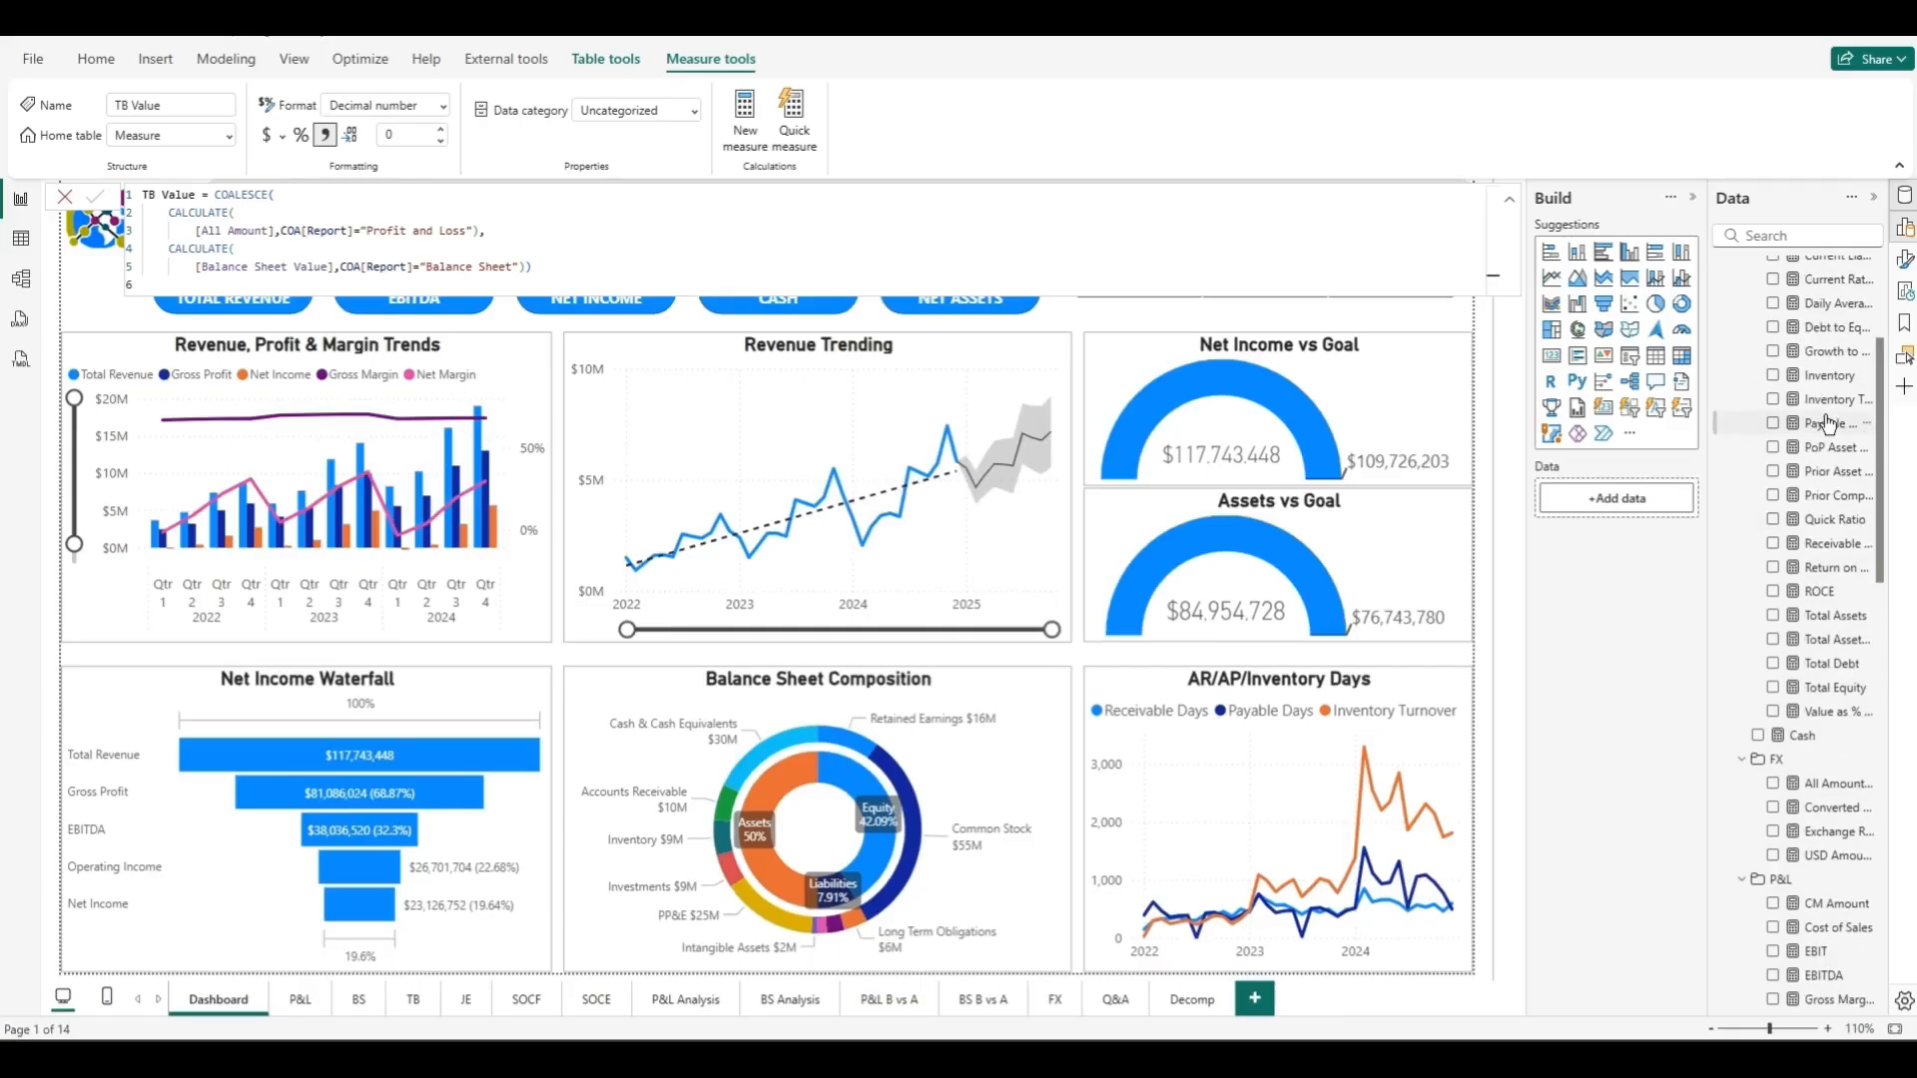
- Switch back to Power BI Desktop, look through the measures and table fields, and inspect the Revenue Trending chart's monthly data points
{"action": "scroll", "coordinate": [1825, 649], "scroll_direction": "up", "scroll_amount": 3}
{"action": "scroll", "coordinate": [1825, 649], "scroll_direction": "down", "scroll_amount": 5}
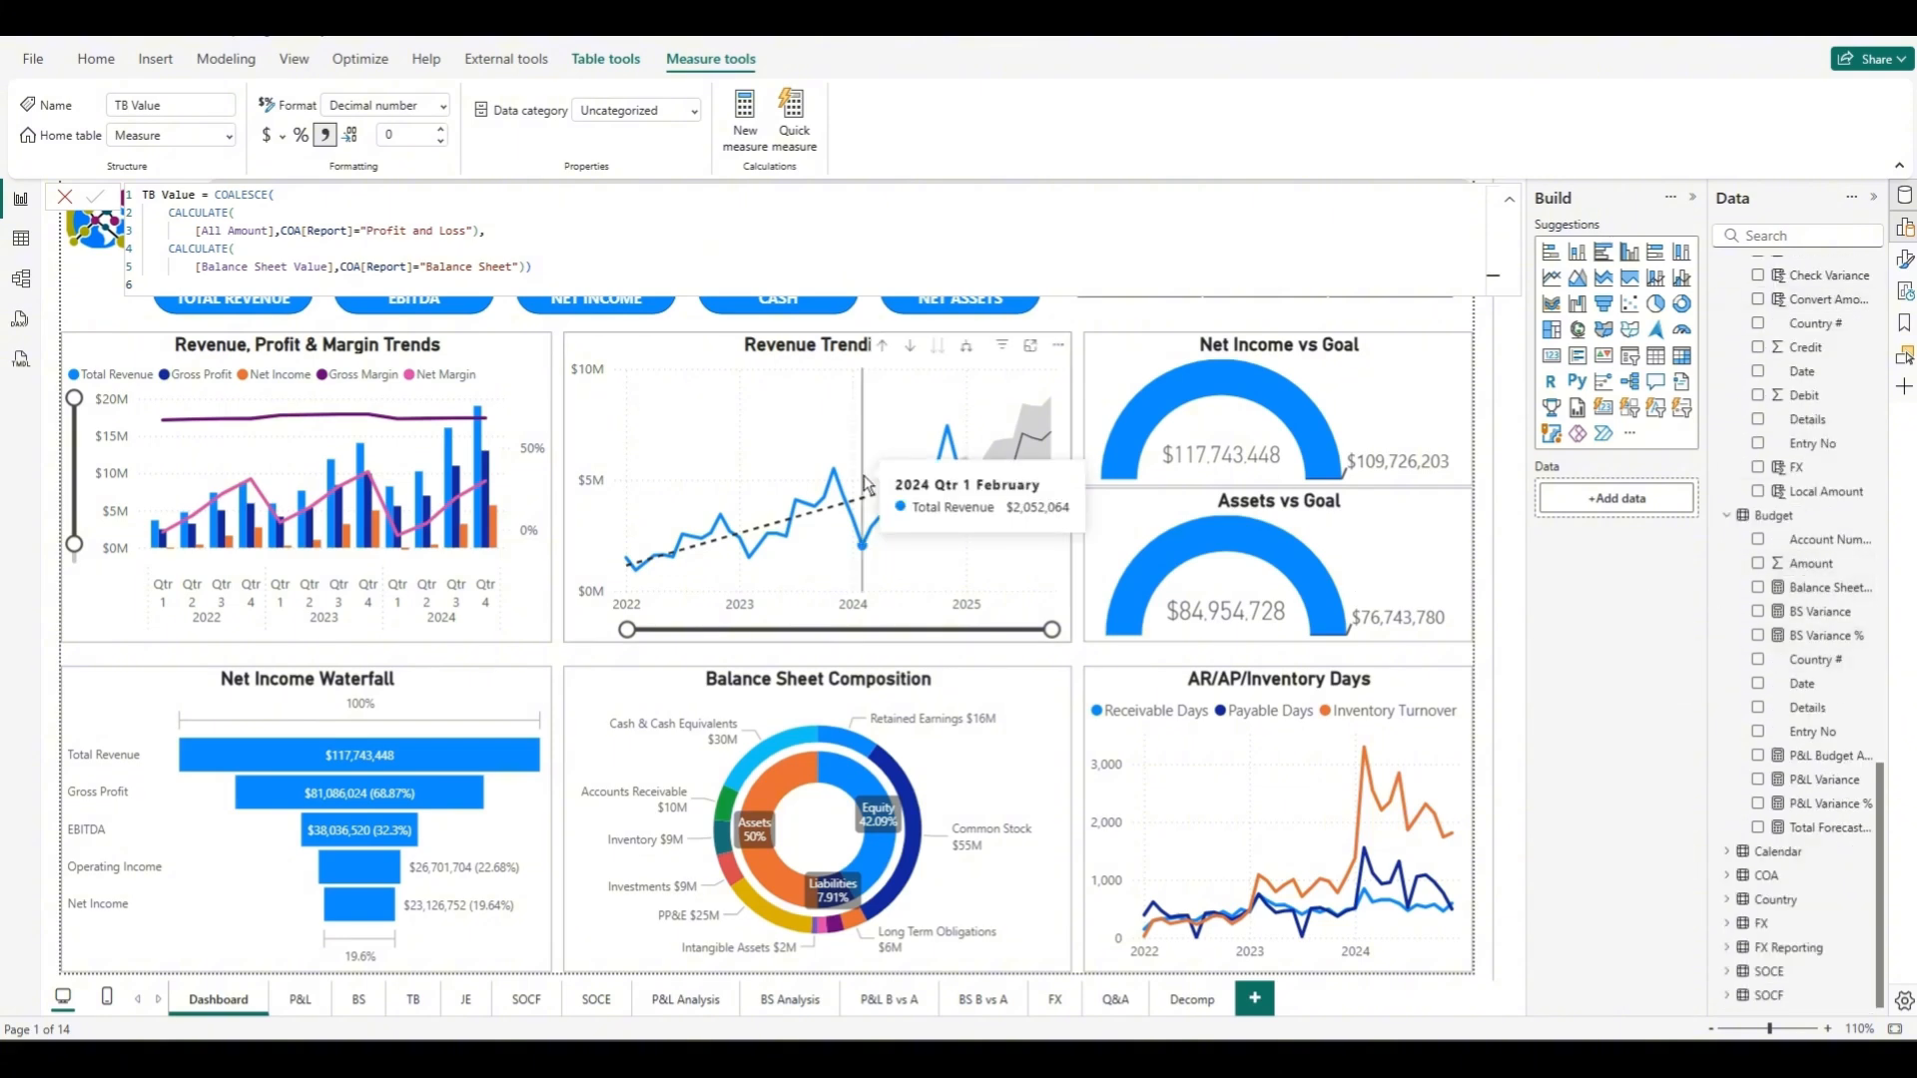
{"action": "mouse_move", "coordinate": [780, 460]}
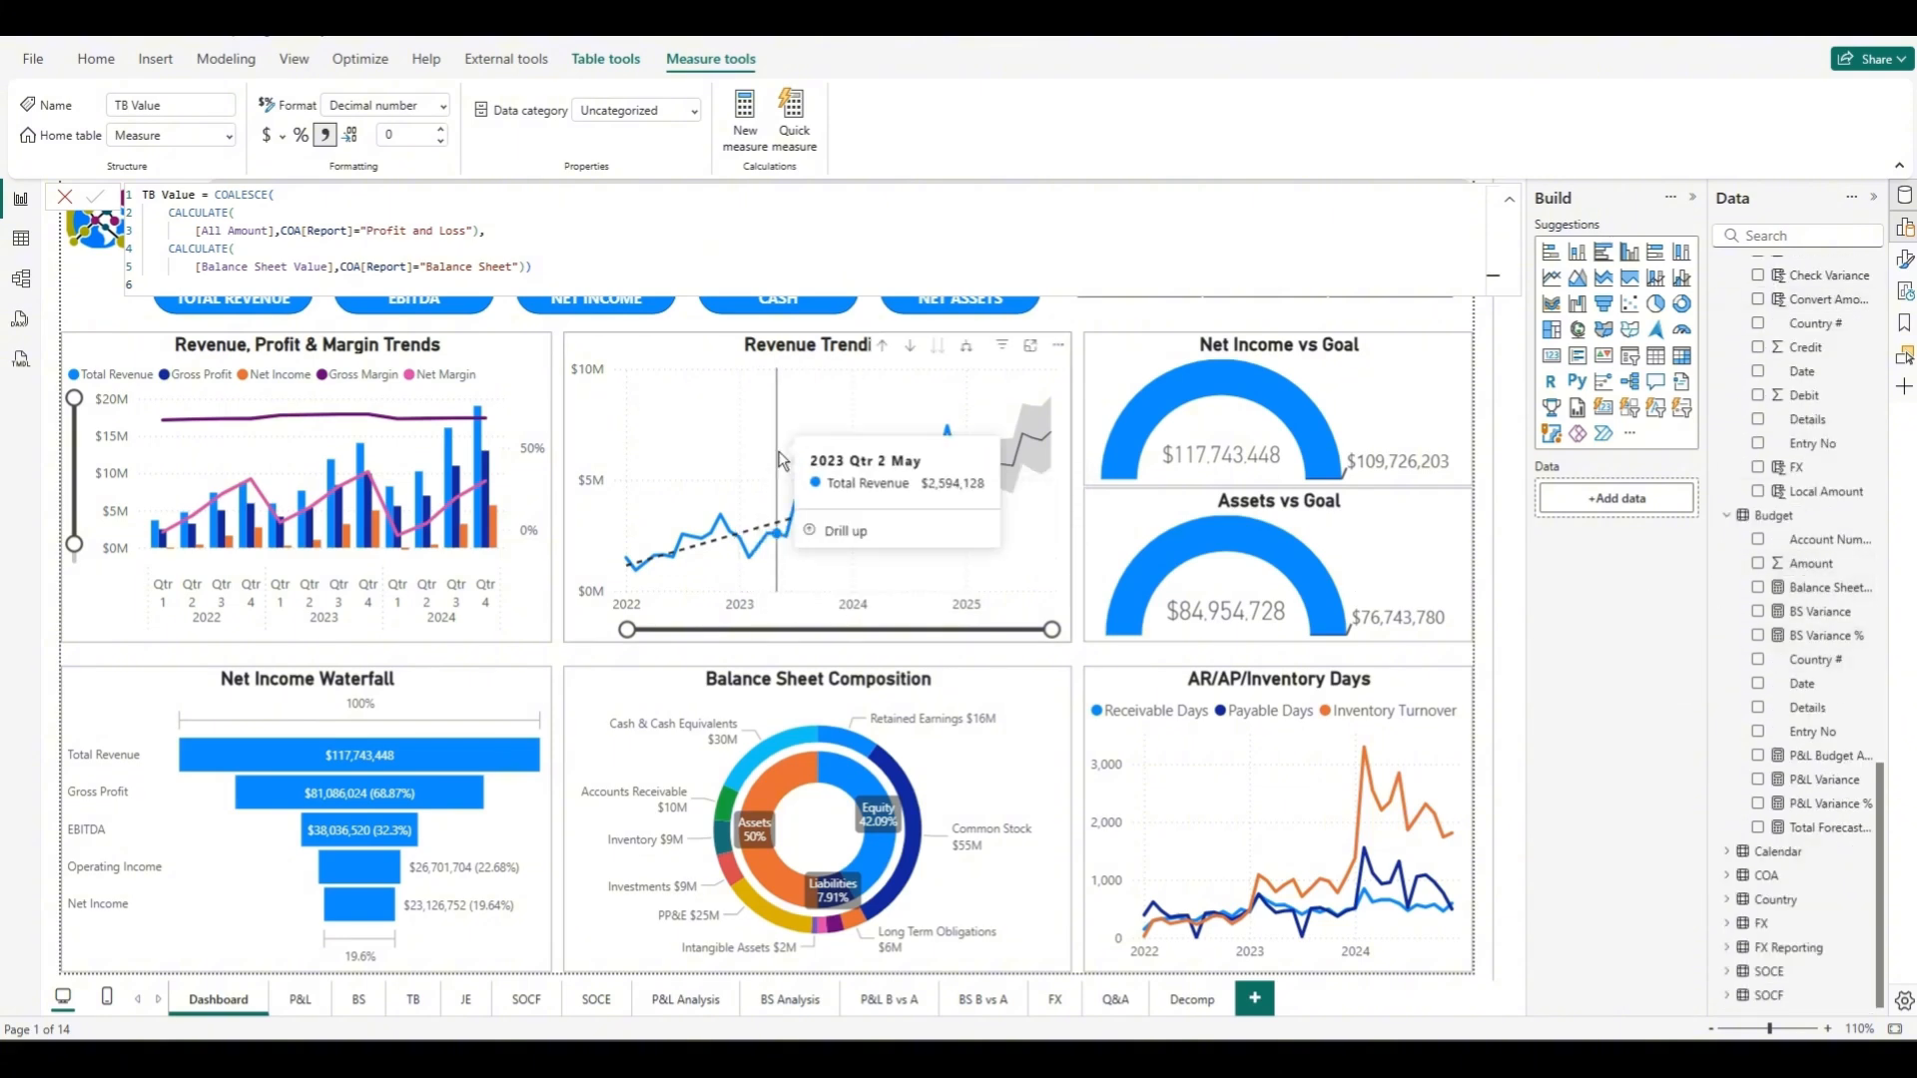